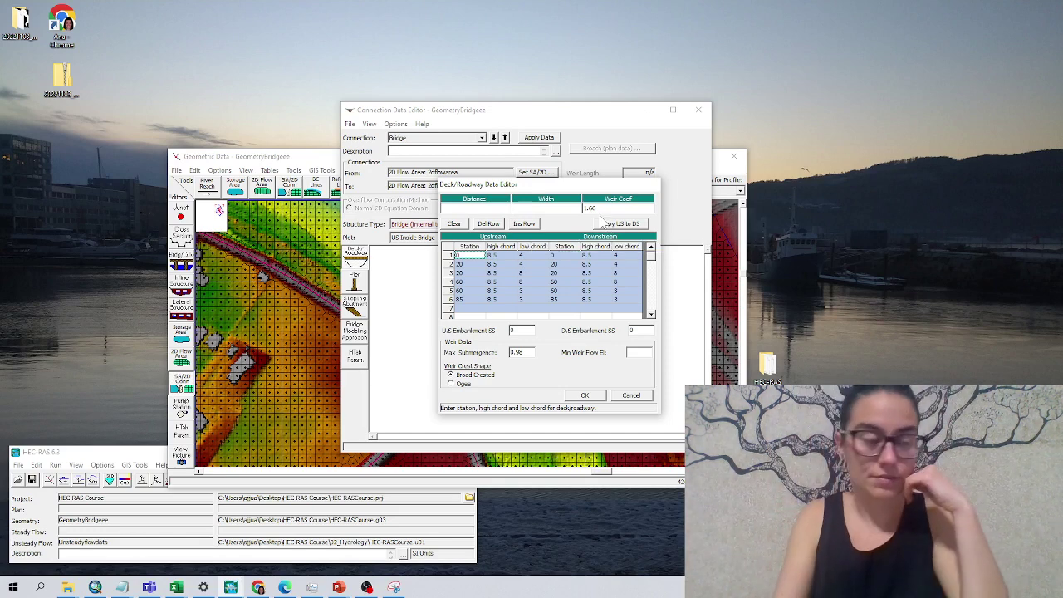
Set the bridge deck's distance from the upstream cross section to 3 m and its width to 5 m.
{"action": "left_click", "coordinate": [441, 208]}
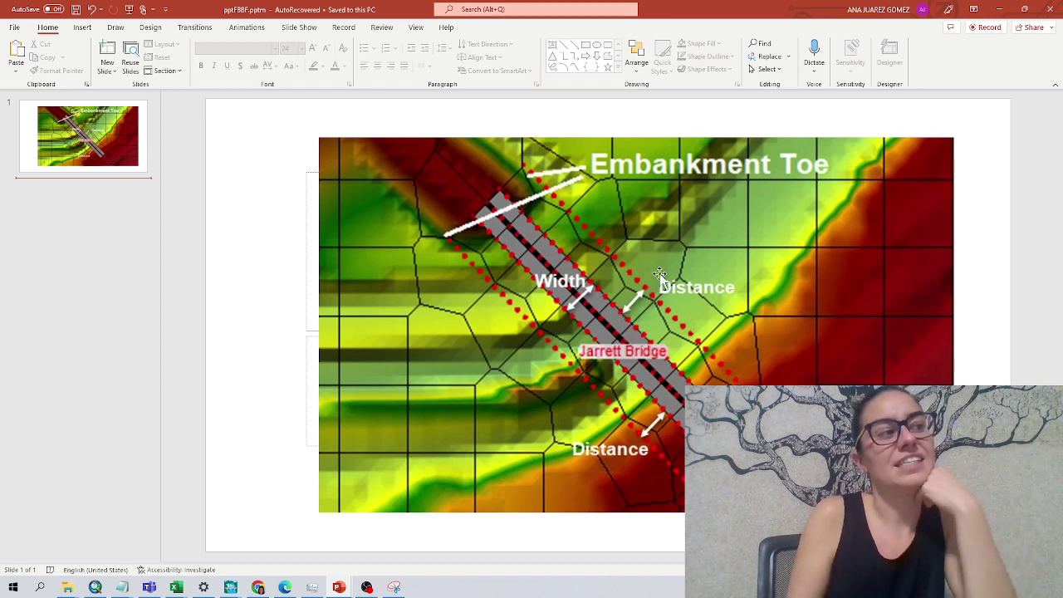
{"action": "left_click", "coordinate": [1001, 14]}
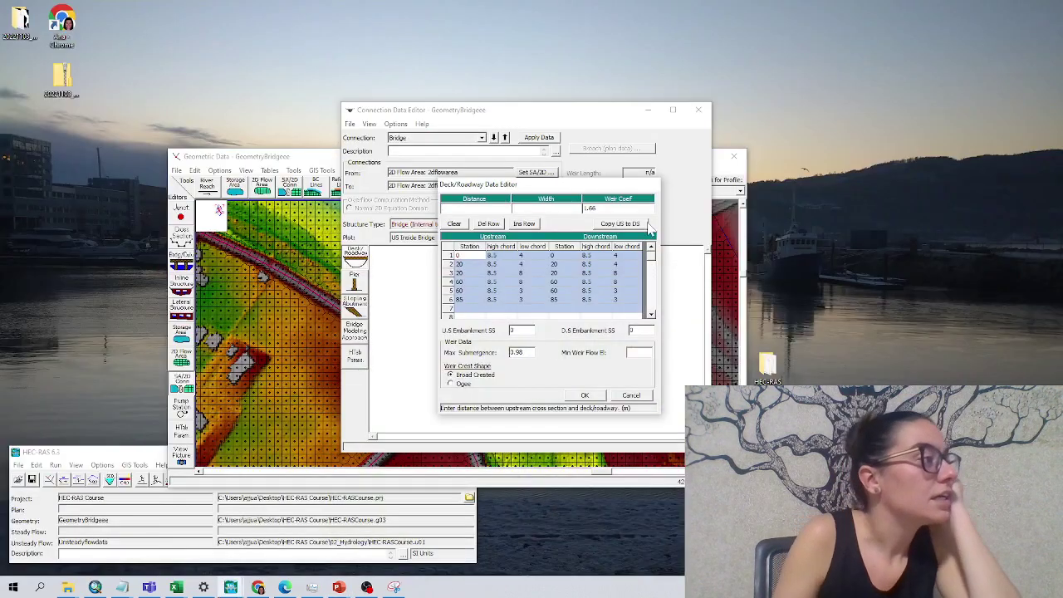
{"action": "left_click", "coordinate": [515, 208]}
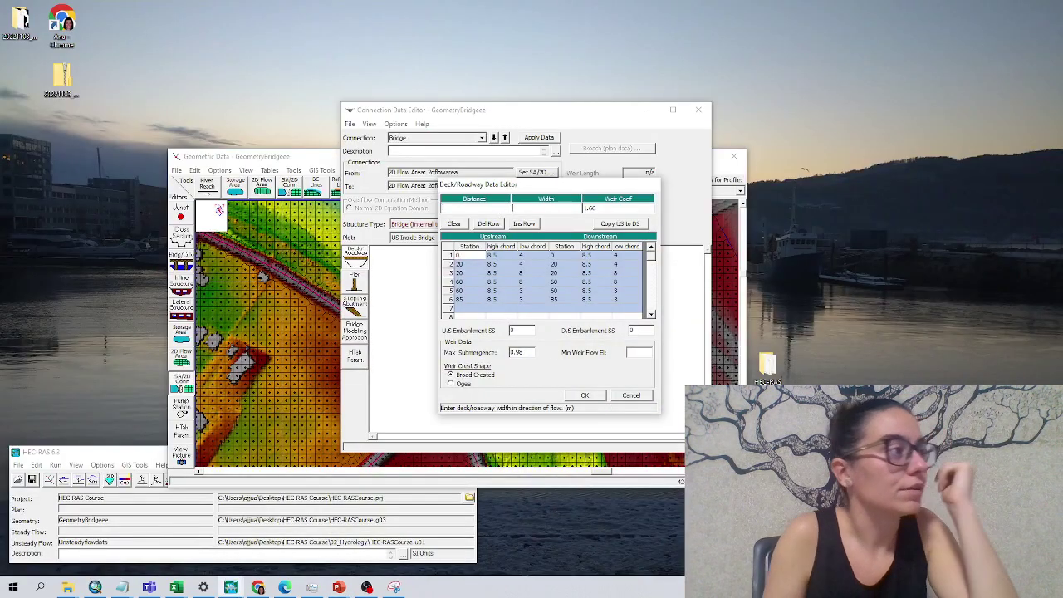
{"action": "left_click", "coordinate": [475, 208]}
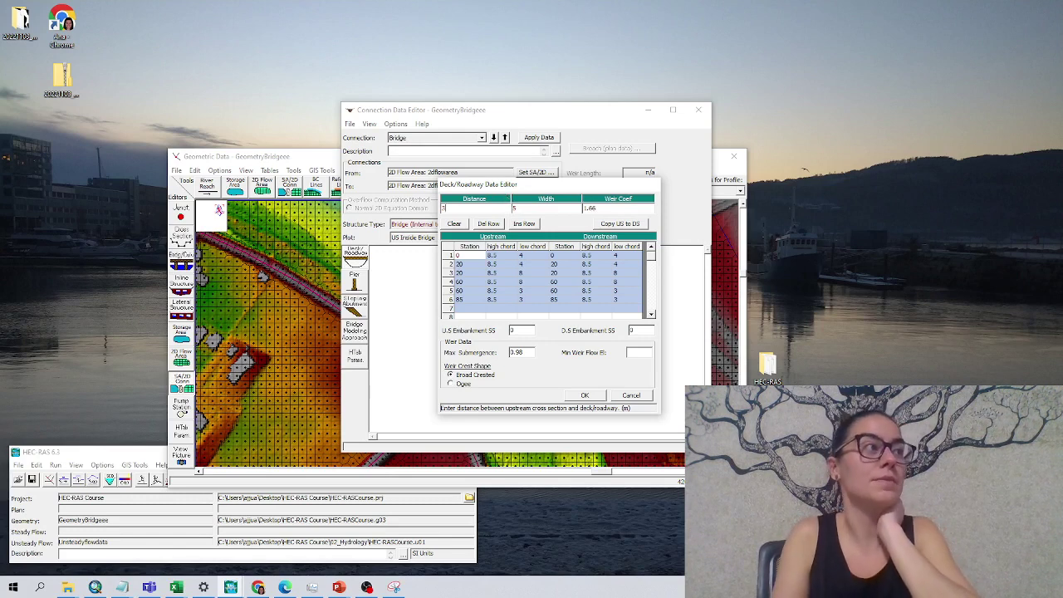
{"action": "left_click", "coordinate": [584, 396]}
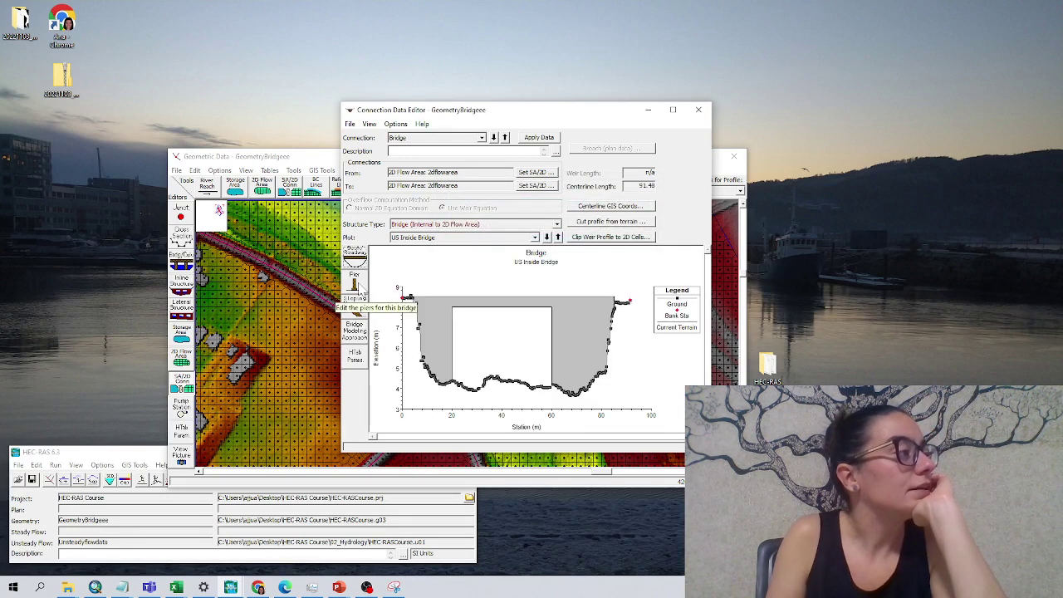
Switch to Snipping Tool and sketch a pier as two vertical red lines in the bridge opening on the captured profile.
{"action": "left_click", "coordinate": [394, 587]}
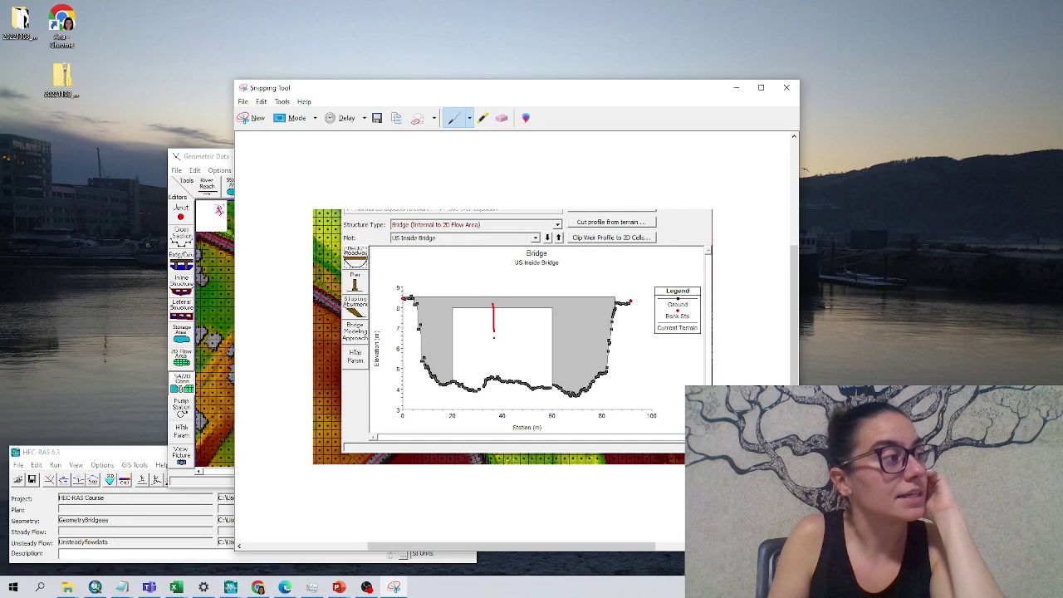
{"action": "mouse_move", "coordinate": [494, 336]}
{"action": "left_mouse_down"}
{"action": "mouse_move", "coordinate": [502, 329]}
{"action": "mouse_move", "coordinate": [503, 407]}
{"action": "mouse_move", "coordinate": [501, 330]}
{"action": "left_mouse_up"}
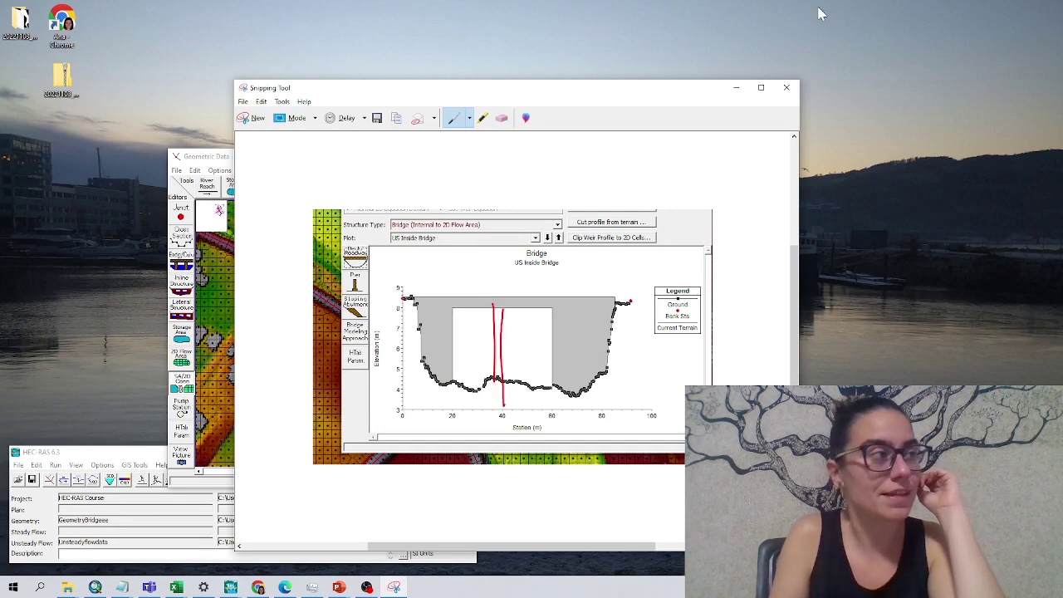
{"action": "left_click", "coordinate": [736, 87]}
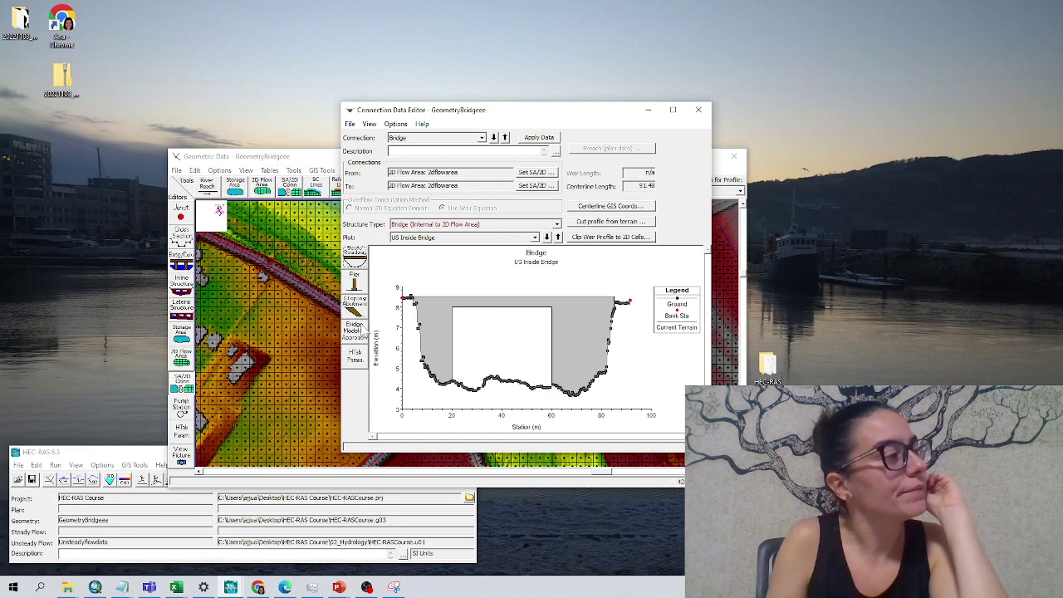
Configure the bridge modeling approach in HEC-RAS to use Energy (Standard Step) for low flow and Pressure and/or Weir for high flow.
{"action": "left_click", "coordinate": [358, 336]}
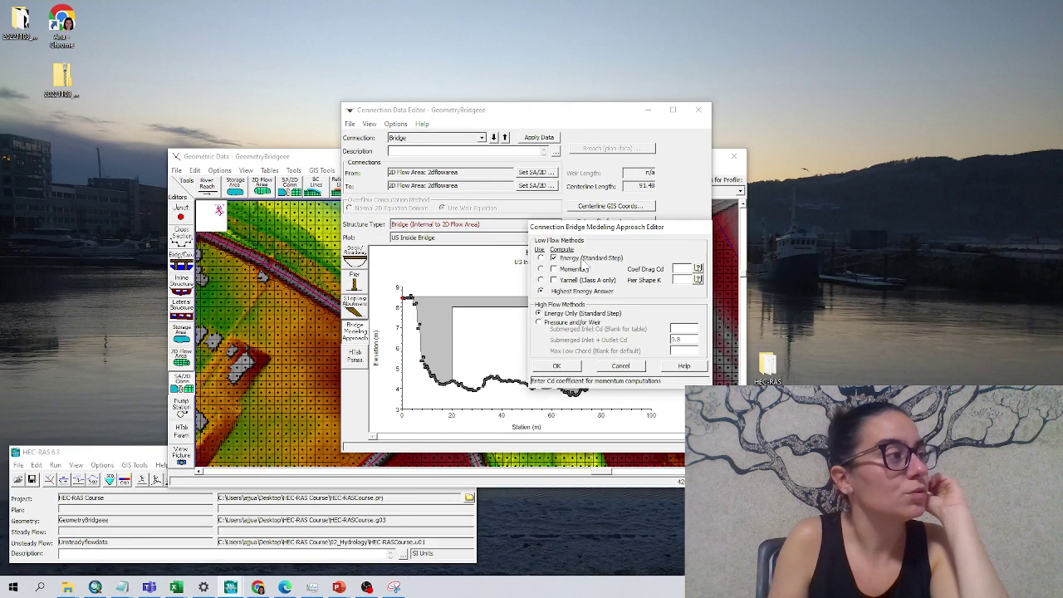
{"action": "left_click", "coordinate": [539, 323]}
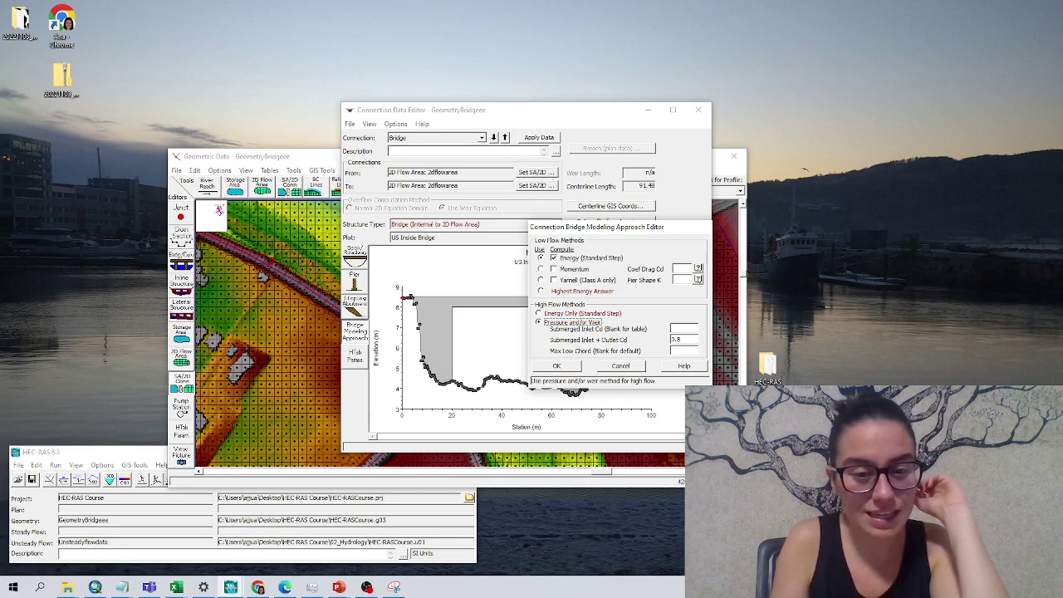
{"action": "left_click", "coordinate": [285, 587]}
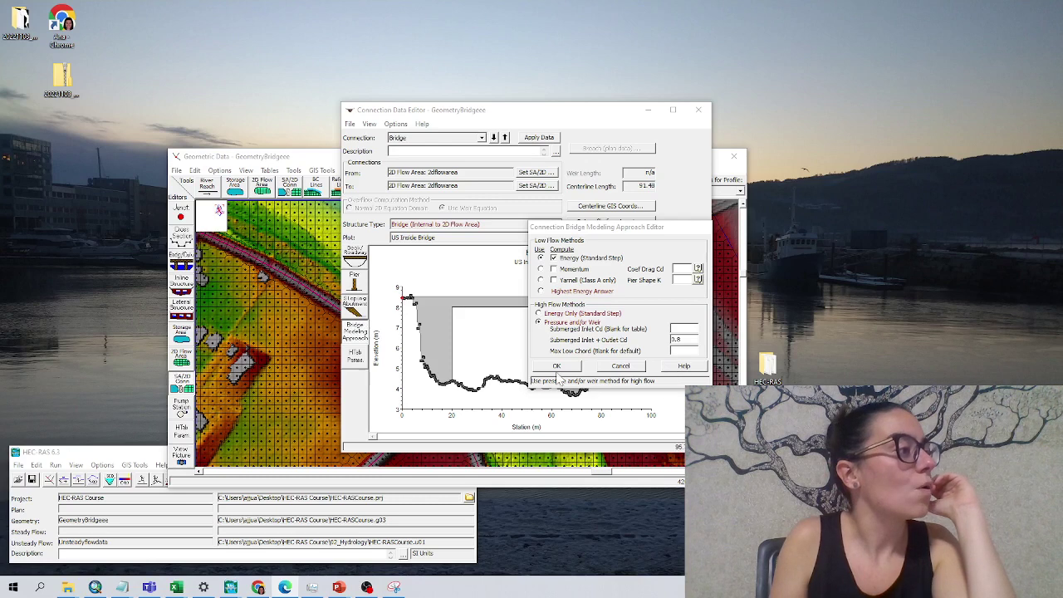
{"action": "left_click", "coordinate": [557, 366]}
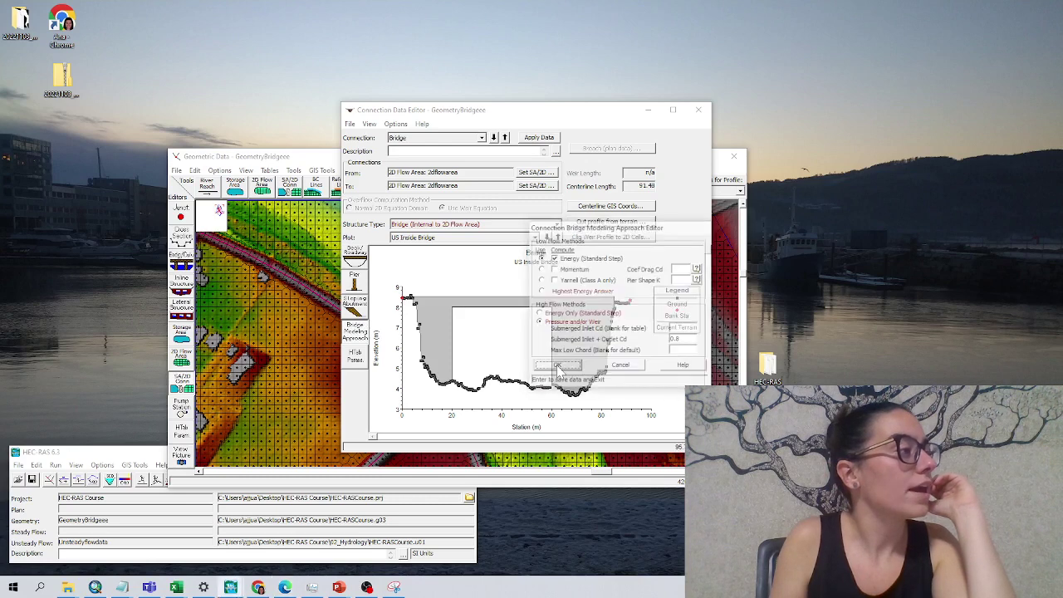
Set the head water maximum elevation to 9.5 in the bridge's hydraulic property table parameters.
{"action": "left_click", "coordinate": [354, 356]}
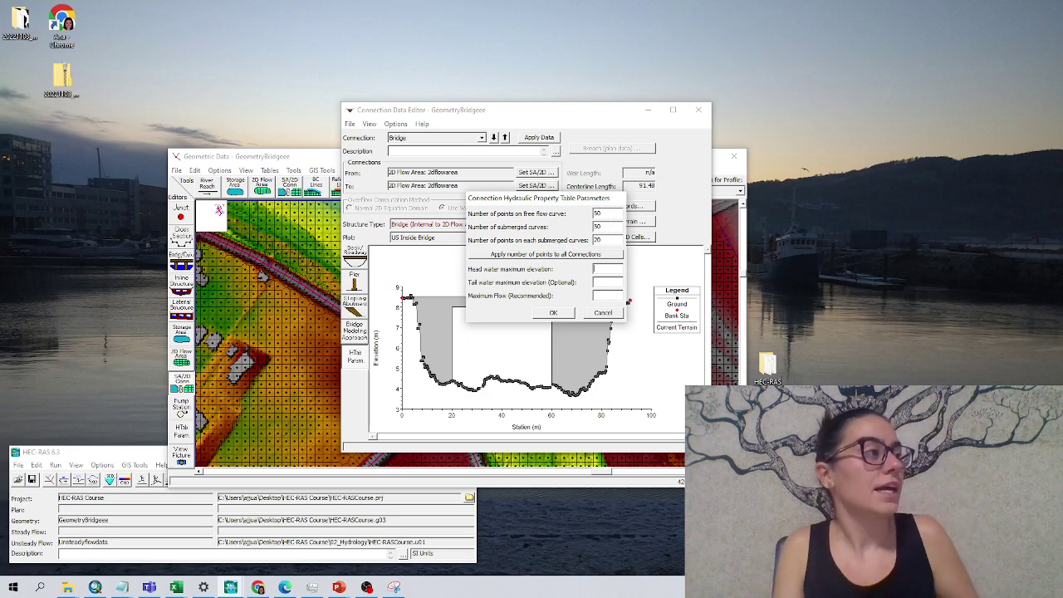
{"action": "left_click_drag", "start_coordinate": [539, 198], "coordinate": [758, 195]}
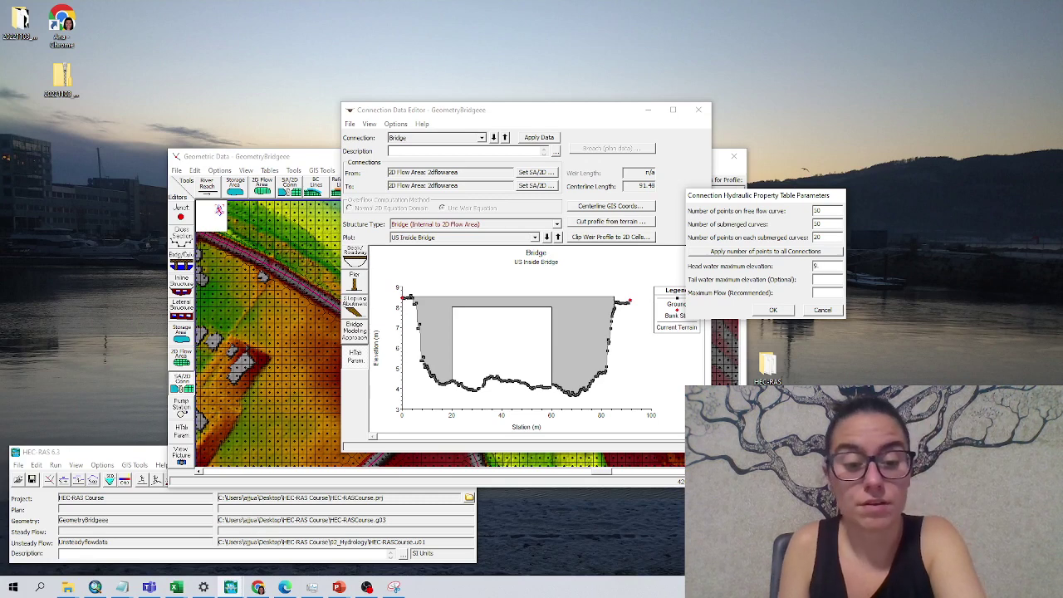
{"action": "type", "text": ".5"}
{"action": "left_click", "coordinate": [786, 309]}
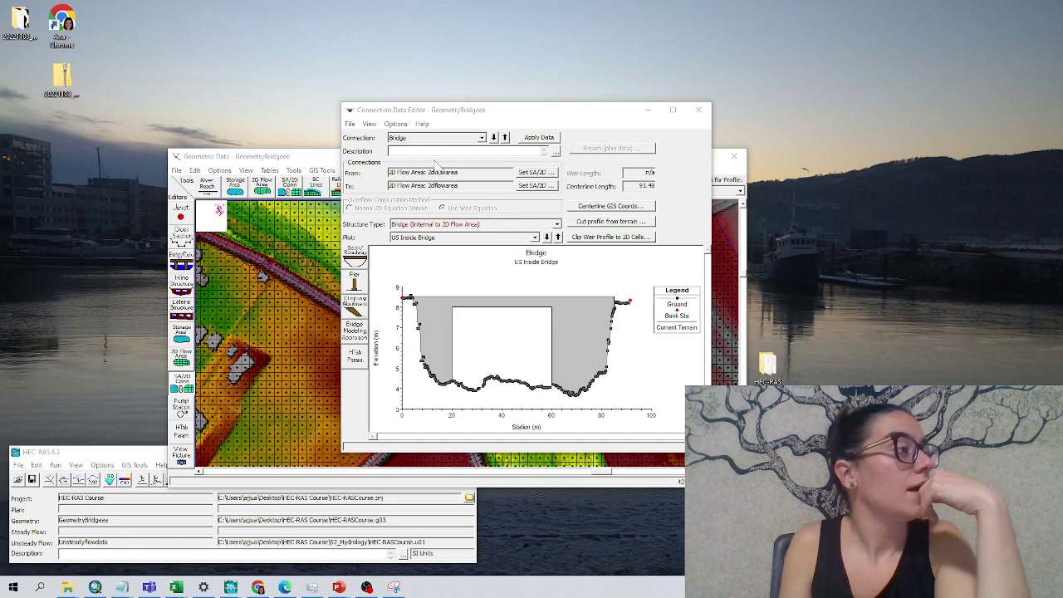
Assign a Manning's n of 0.04 to all four external and internal bridge cross sections and close the connection editor.
{"action": "left_click", "coordinate": [395, 124]}
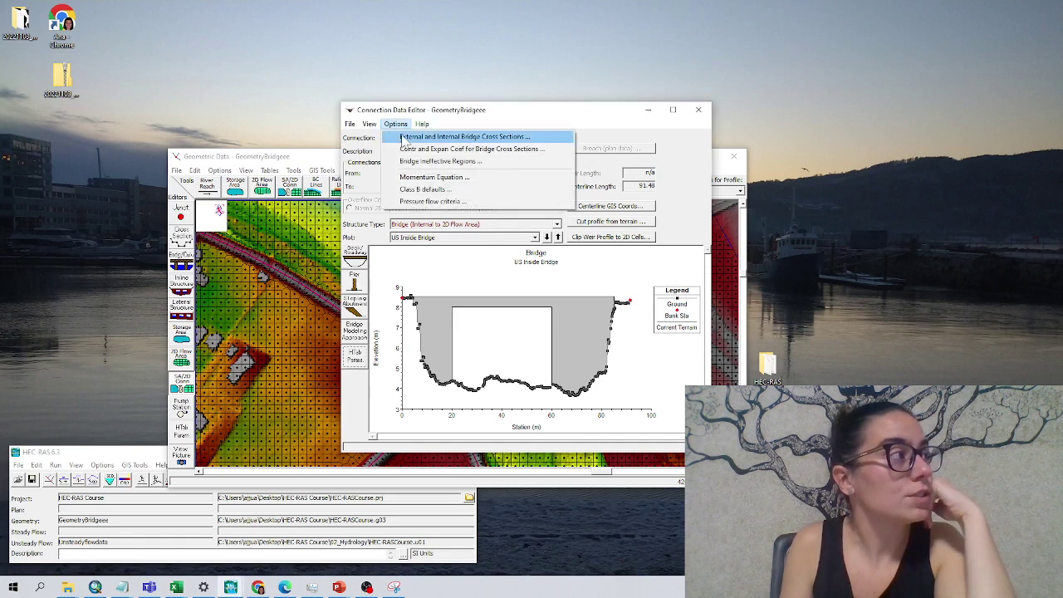
{"action": "left_click", "coordinate": [404, 138]}
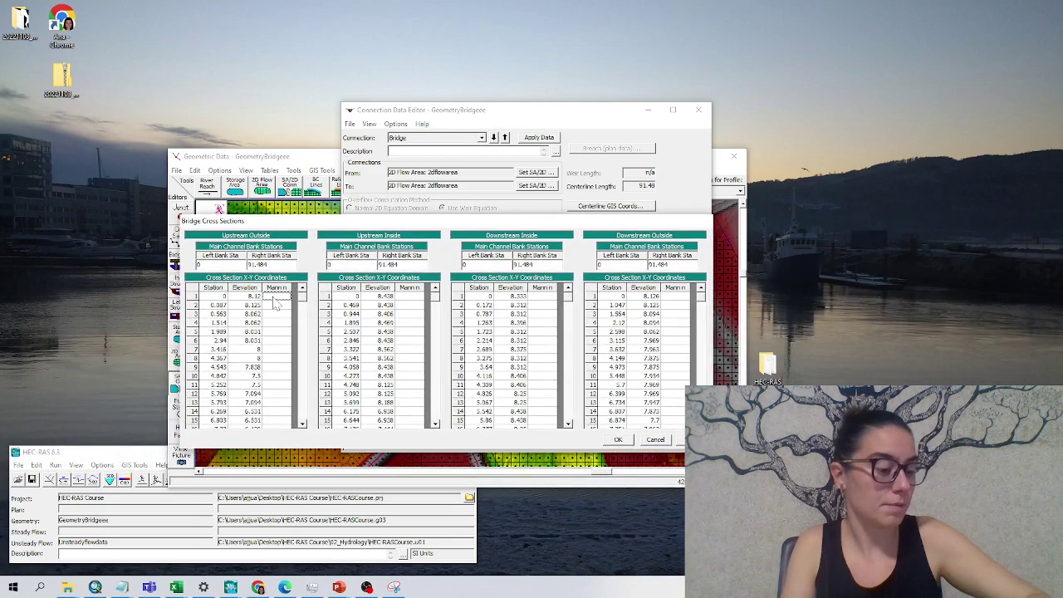
{"action": "type", "text": "0.04"}
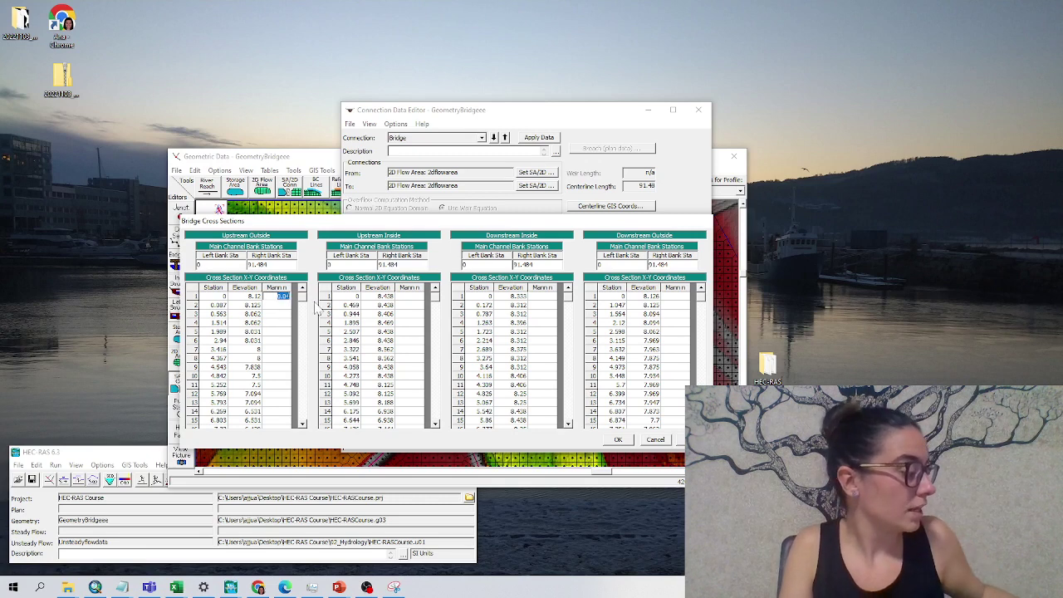
{"action": "left_click", "coordinate": [412, 297]}
{"action": "type", "text": "0.04"}
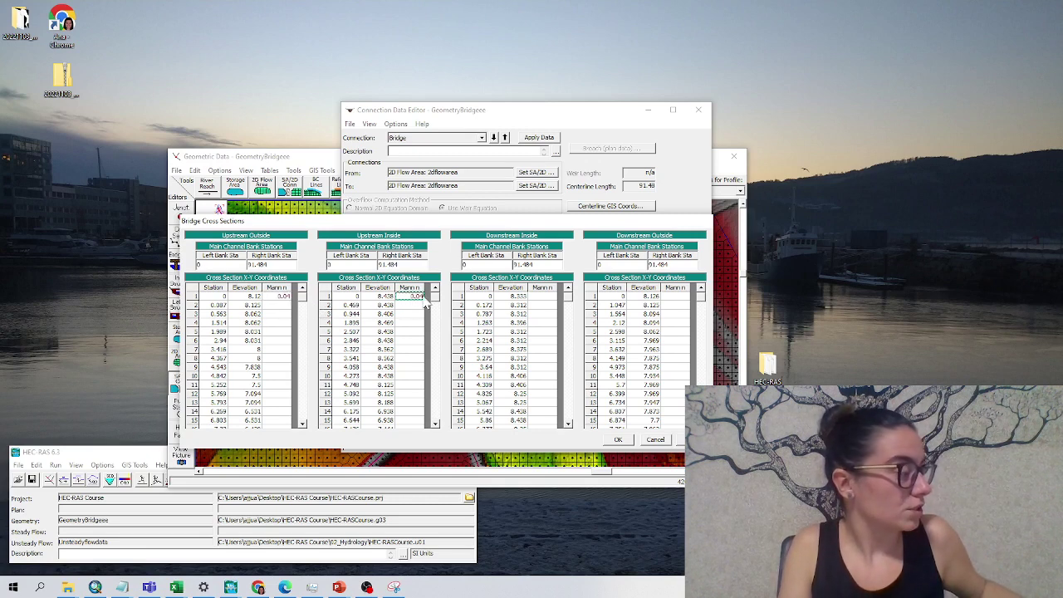
{"action": "left_click", "coordinate": [542, 296]}
{"action": "type", "text": "0.04"}
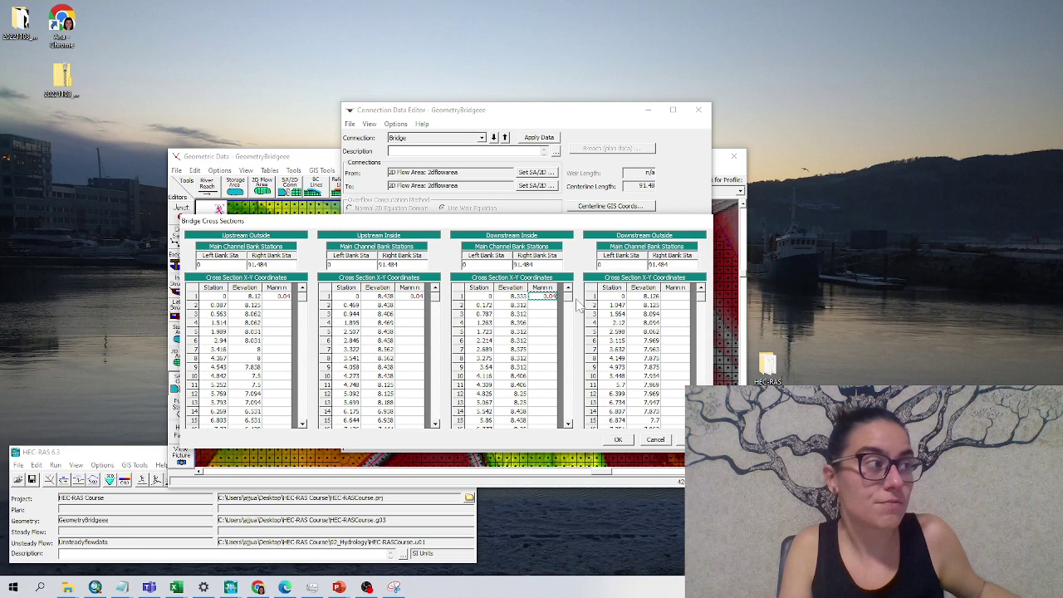
{"action": "left_click", "coordinate": [675, 296]}
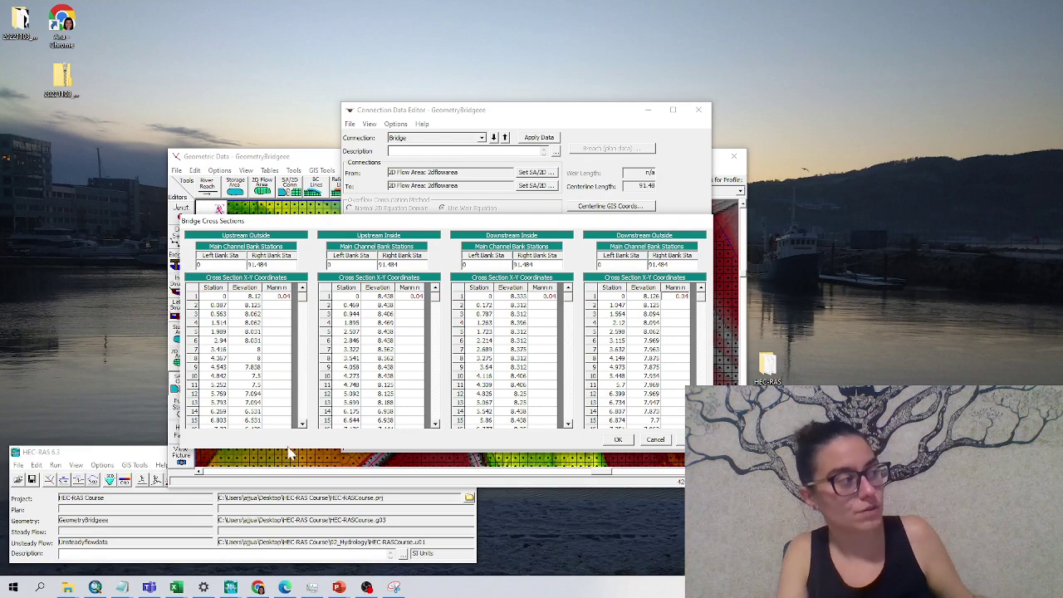
{"action": "left_click", "coordinate": [618, 439]}
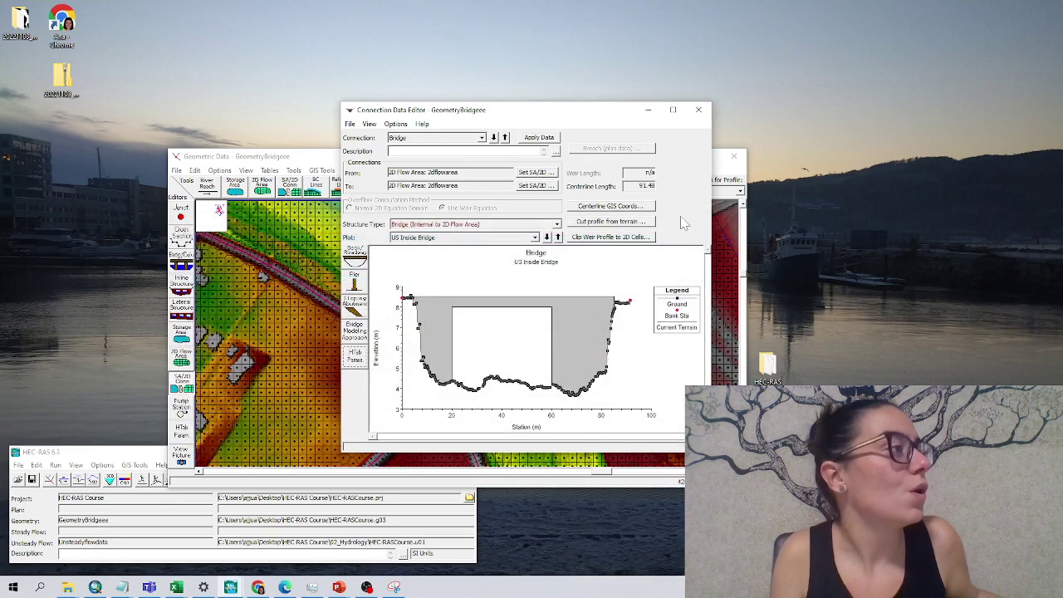
{"action": "left_click", "coordinate": [698, 110]}
Save the unsteady flow analysis plan under the new title Plan03.Q920cms.bridge2, using the same text as its short identifier.
{"action": "left_click", "coordinate": [150, 459]}
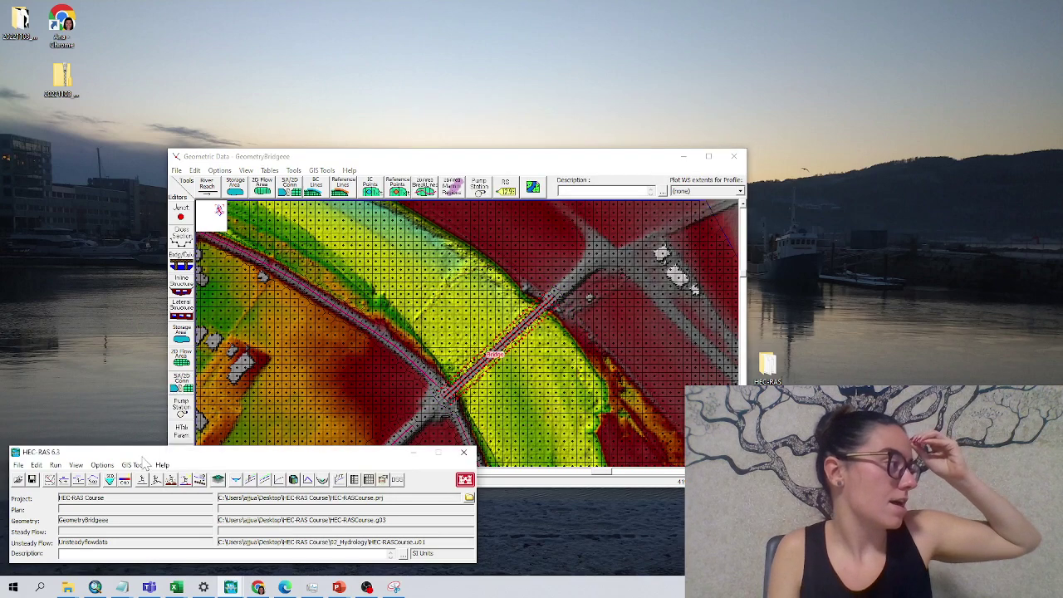
{"action": "left_click", "coordinate": [156, 483]}
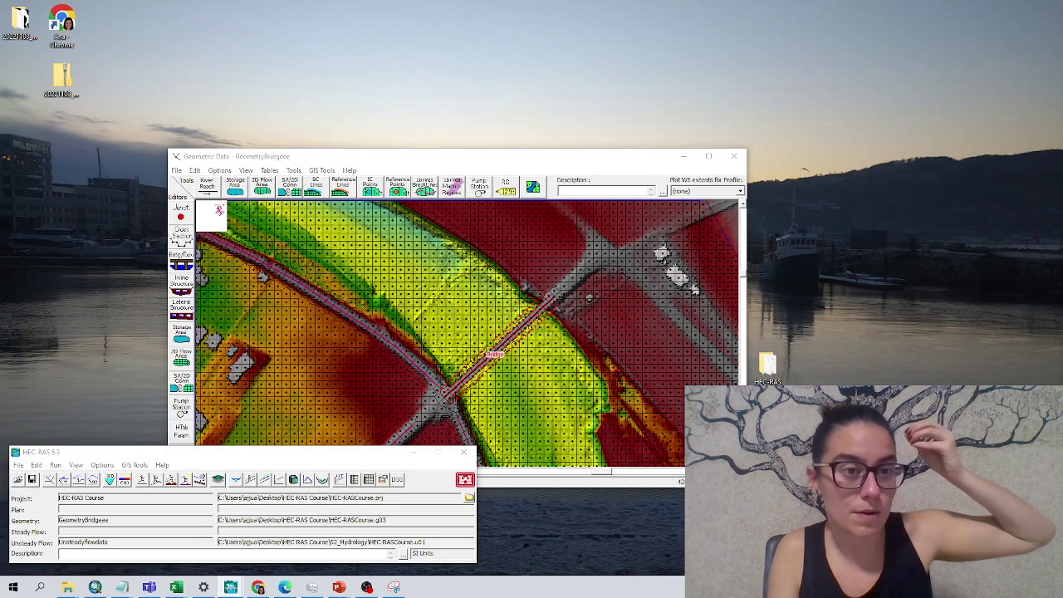
{"action": "left_click_drag", "start_coordinate": [561, 163], "coordinate": [488, 173]}
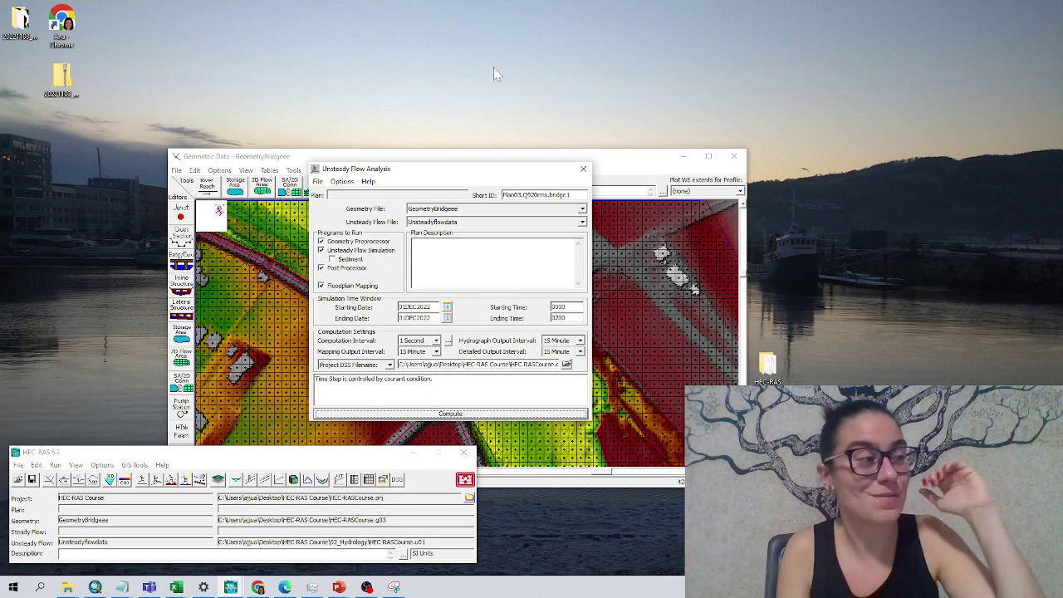
{"action": "left_click", "coordinate": [317, 182]}
{"action": "left_click", "coordinate": [342, 231]}
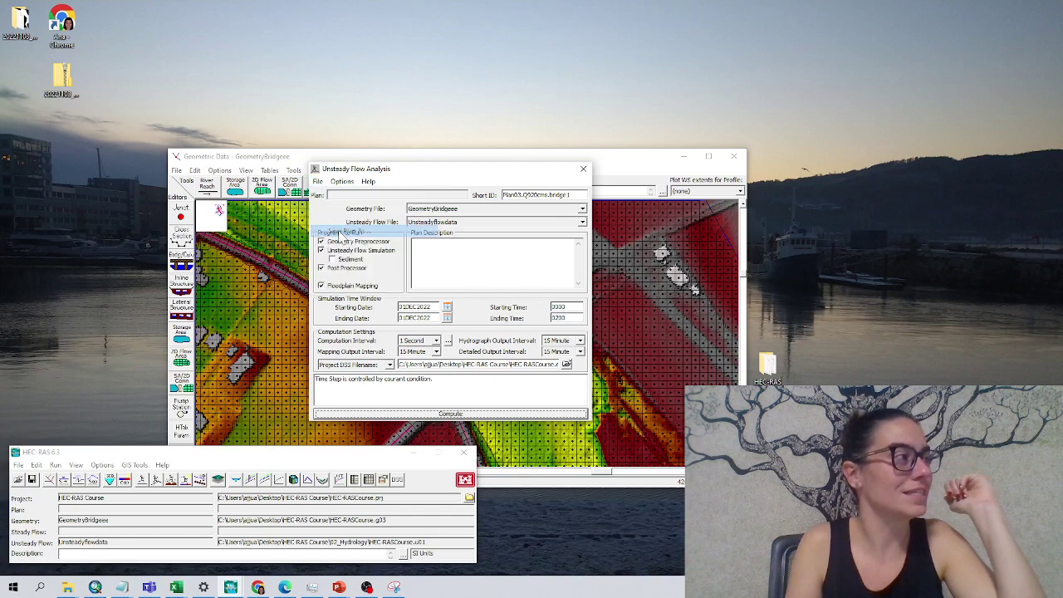
{"action": "left_click_drag", "start_coordinate": [841, 108], "coordinate": [632, 218]}
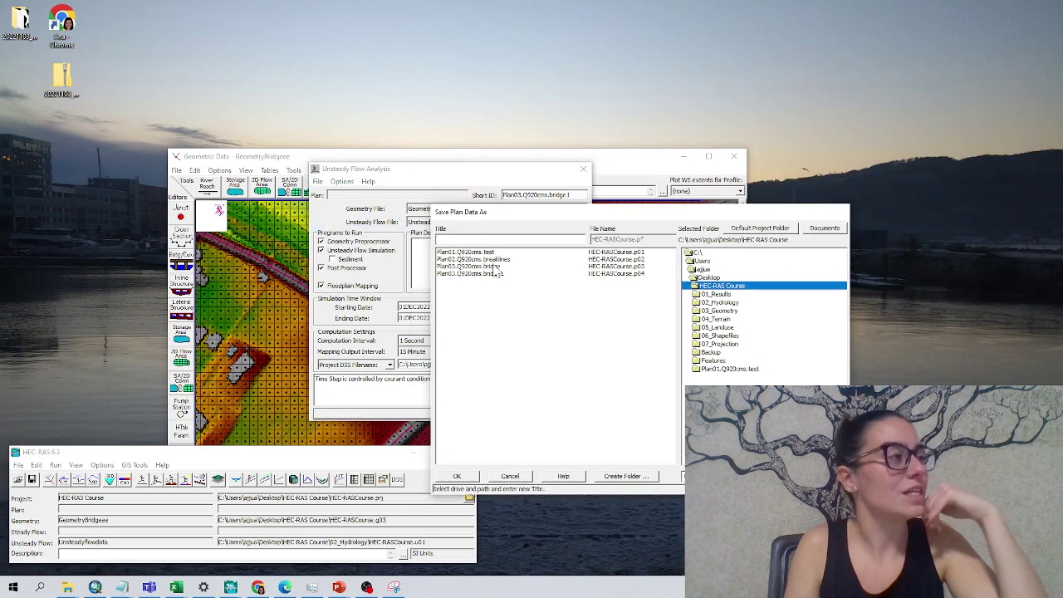
{"action": "left_click", "coordinate": [499, 275]}
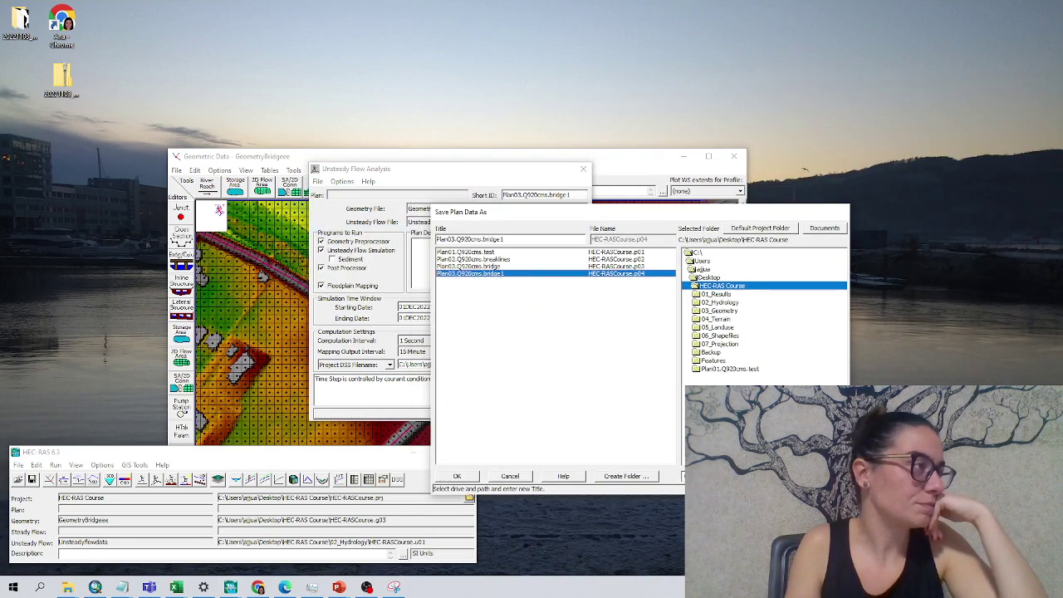
{"action": "left_click", "coordinate": [501, 239]}
{"action": "key", "text": "BackSpace"}
{"action": "type", "text": "2"}
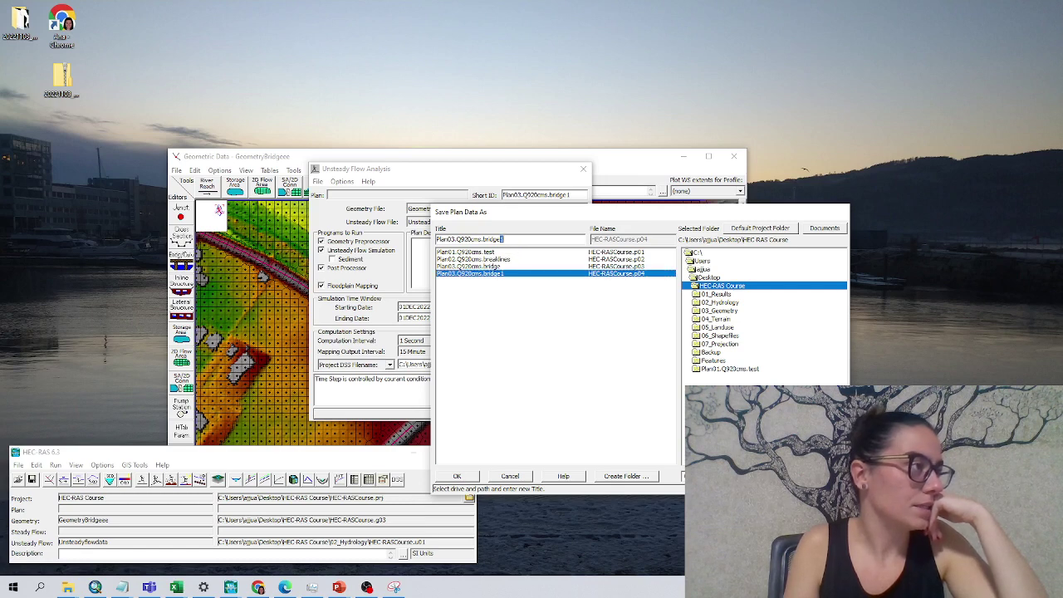
{"action": "left_click_drag", "start_coordinate": [503, 239], "coordinate": [433, 240]}
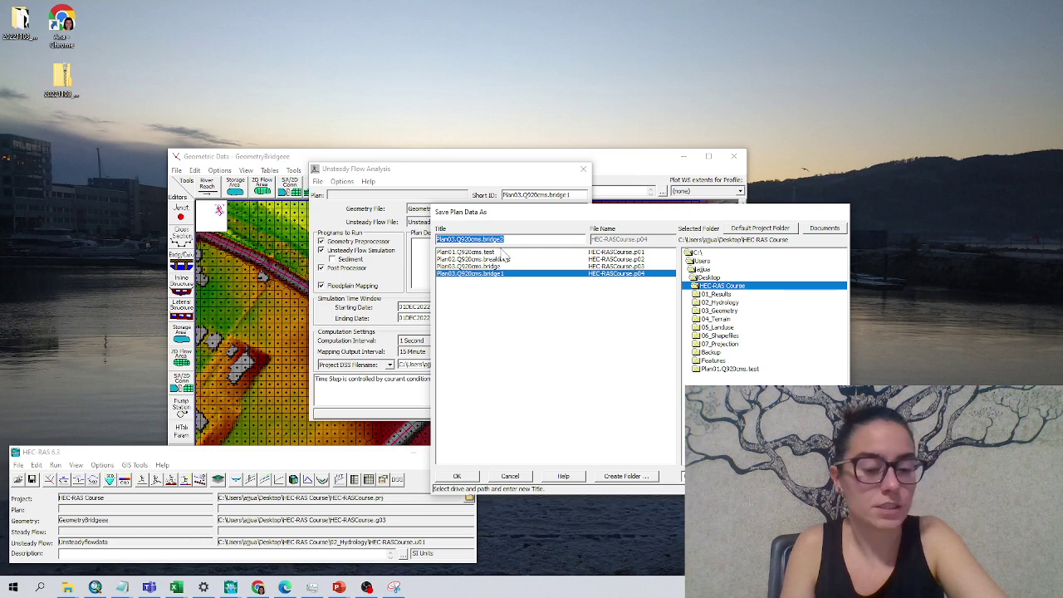
{"action": "left_click", "coordinate": [456, 476]}
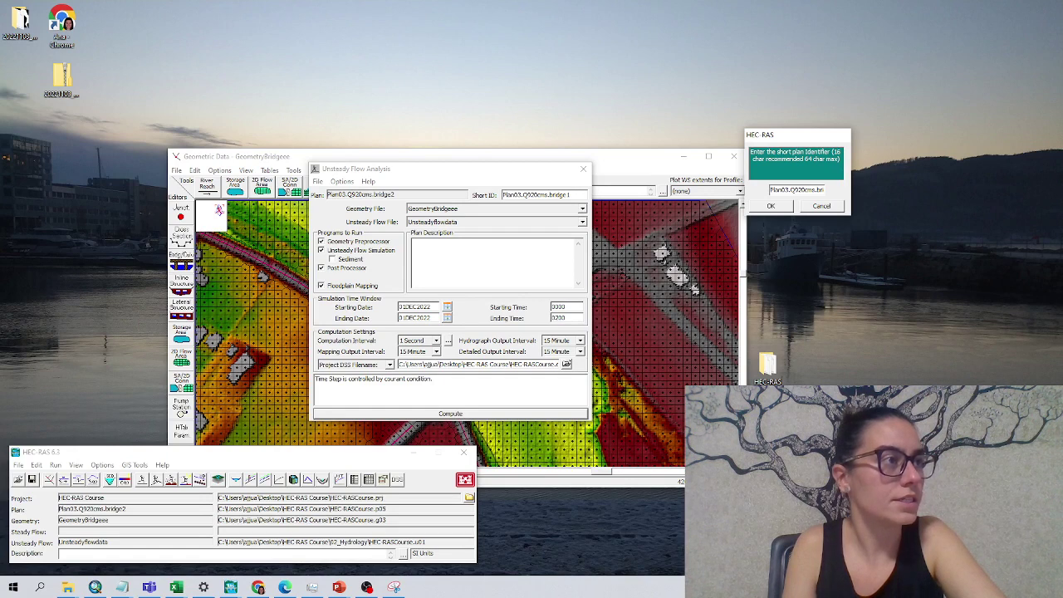
{"action": "left_click", "coordinate": [770, 206]}
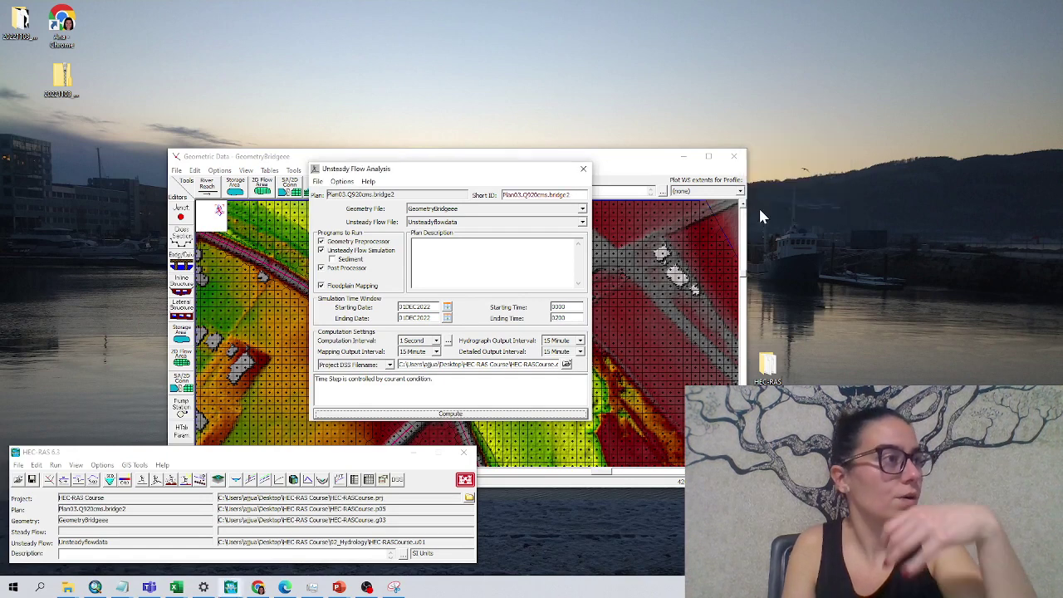
Compute the unsteady flow plan and bring the main HEC-RAS window to the front during the run.
{"action": "left_click", "coordinate": [443, 415]}
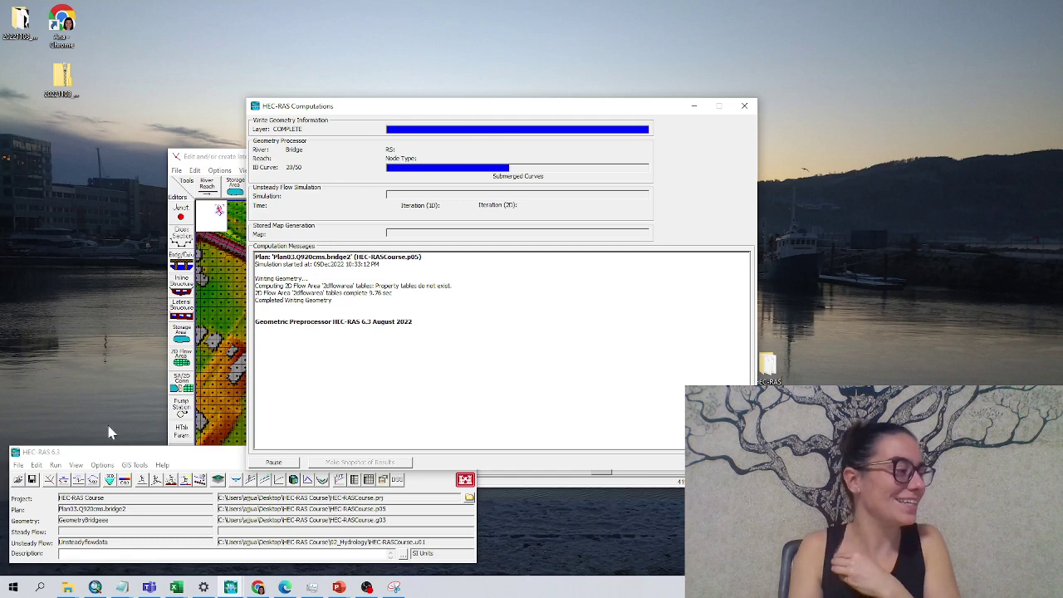
{"action": "left_click", "coordinate": [236, 590]}
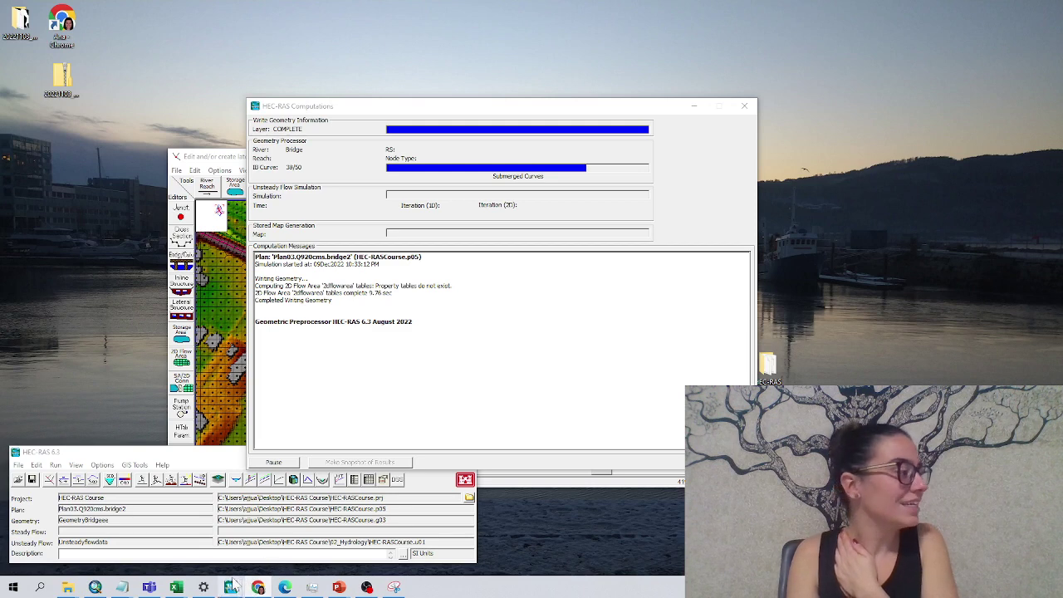
{"action": "mouse_move", "coordinate": [232, 586]}
{"action": "left_click", "coordinate": [177, 565]}
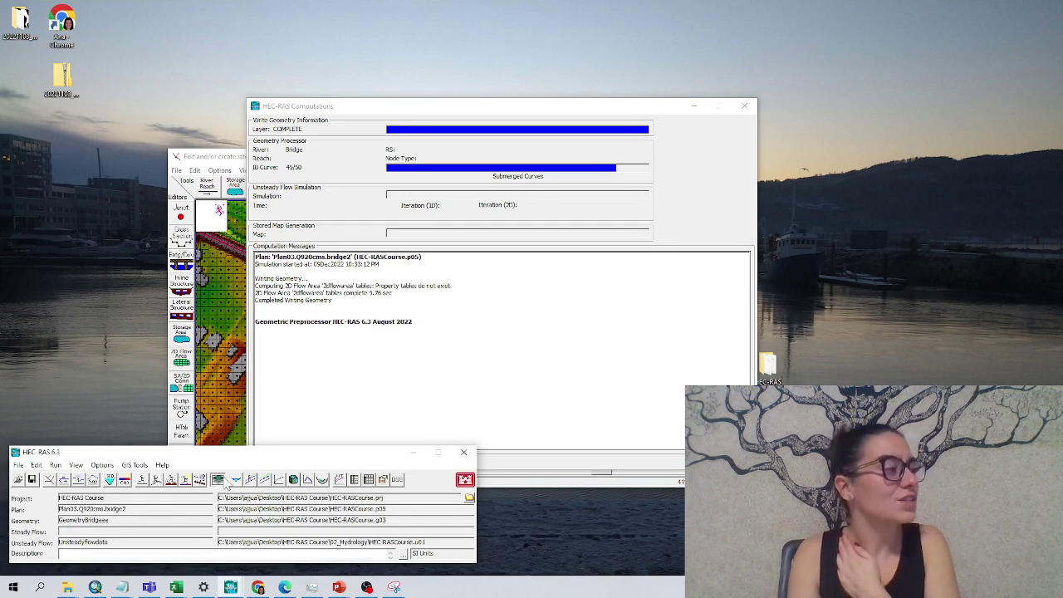
Open RAS Mapper and draw a new profile line down the river channel from upstream to downstream across the bridge, accepting the default name.
{"action": "left_click", "coordinate": [219, 480]}
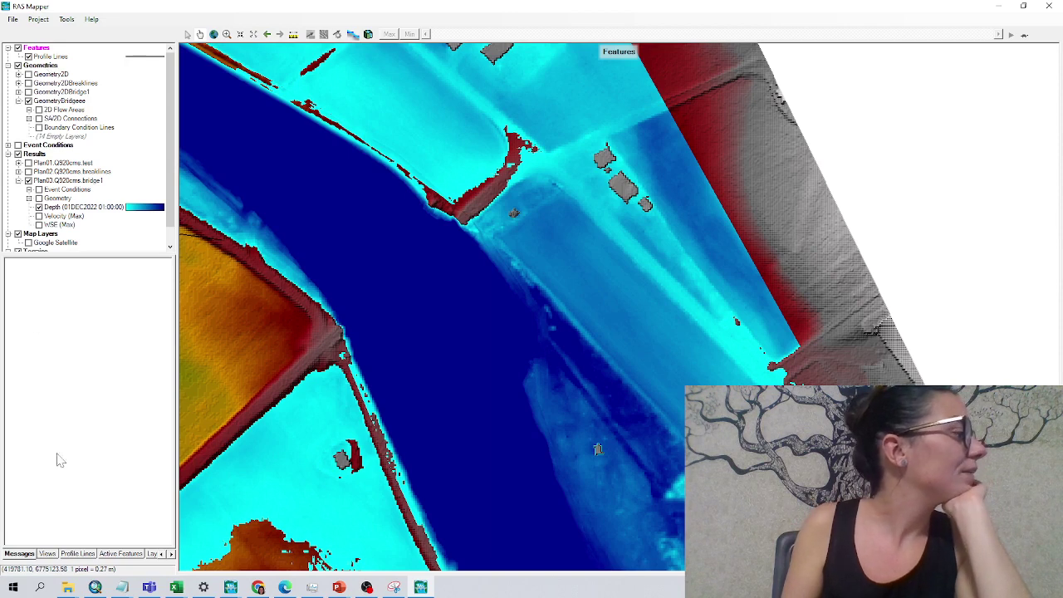
{"action": "left_click", "coordinate": [78, 554]}
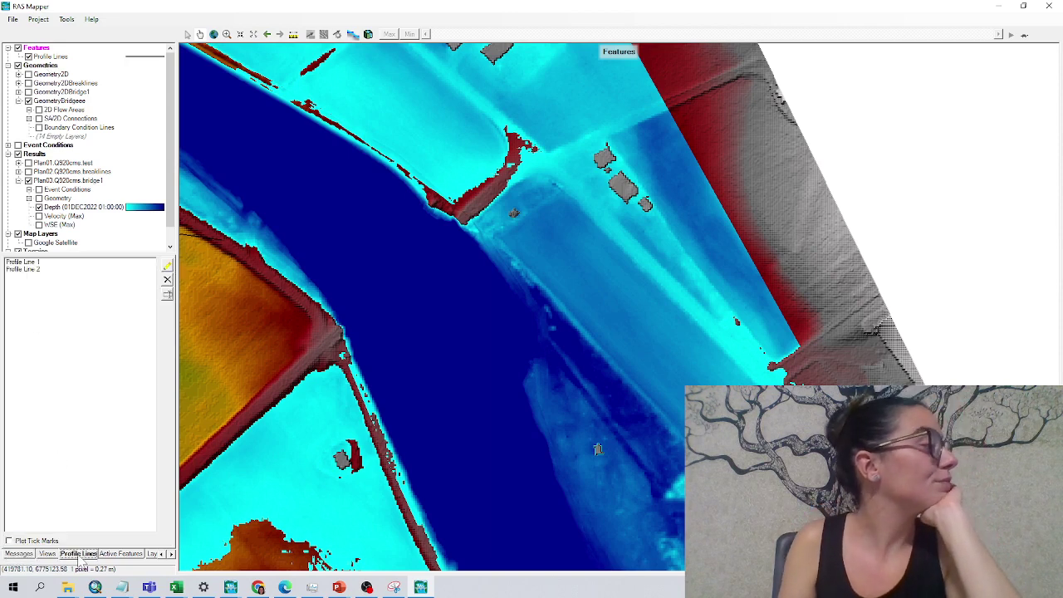
{"action": "left_click", "coordinate": [168, 266]}
{"action": "left_click", "coordinate": [491, 494]}
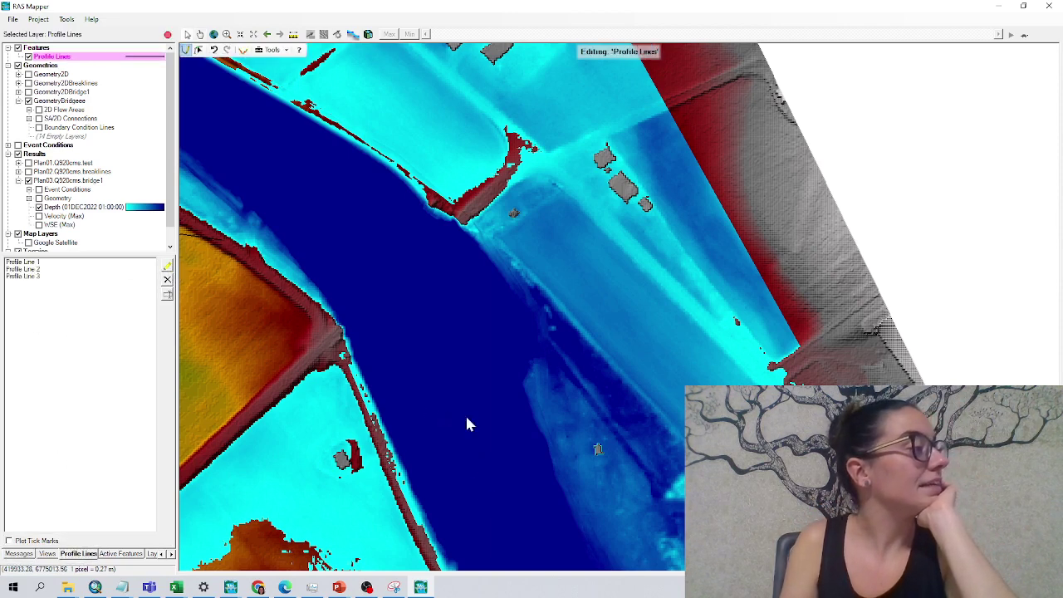
{"action": "left_click", "coordinate": [467, 419]}
{"action": "double_click", "coordinate": [415, 301]}
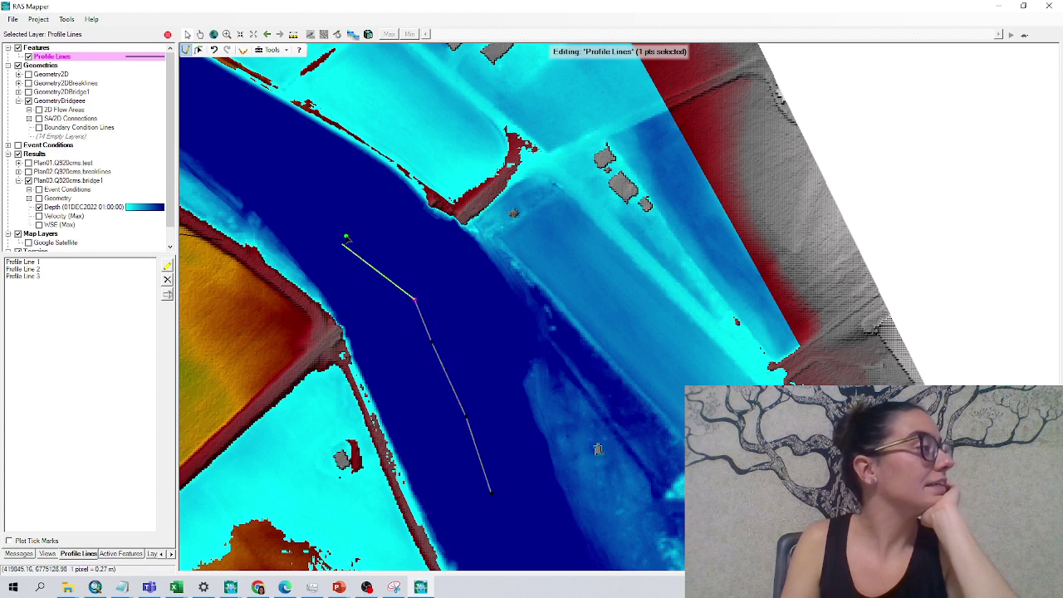
{"action": "double_click", "coordinate": [327, 214]}
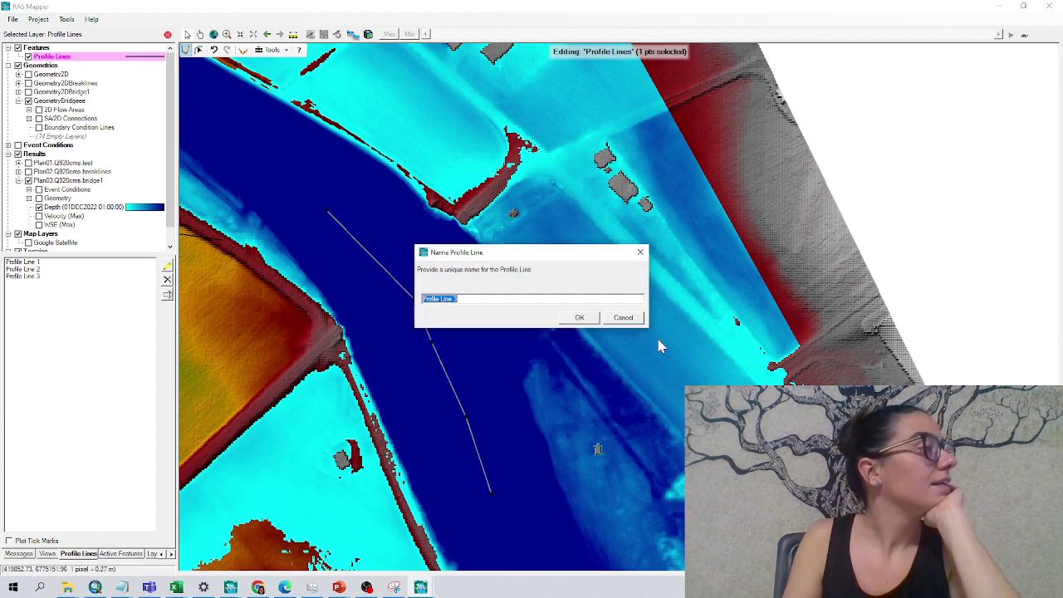
{"action": "left_click", "coordinate": [580, 318]}
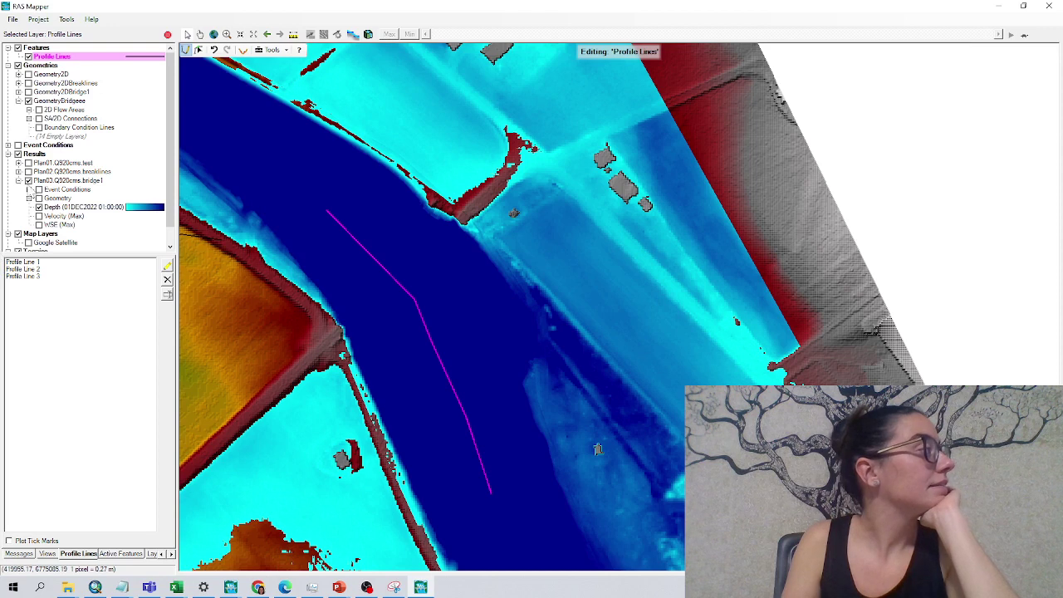
Display the water surface elevation results of Plan03.Q920cms.bridge1 and Plan02.Q920cms.breaklines, and hide the bridge1 depth layer.
{"action": "left_click", "coordinate": [38, 225]}
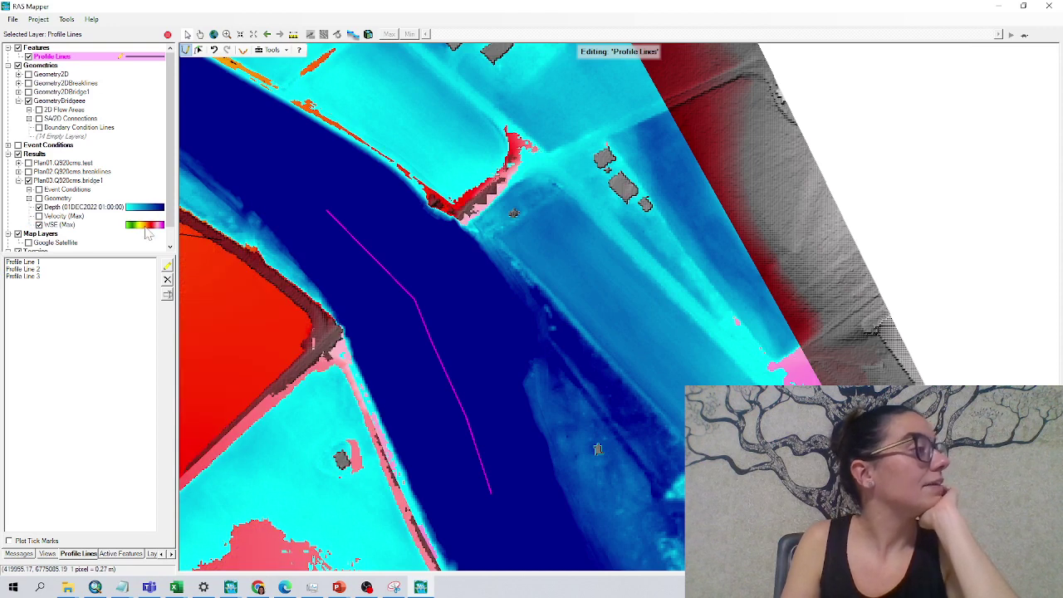
{"action": "left_click", "coordinate": [20, 171]}
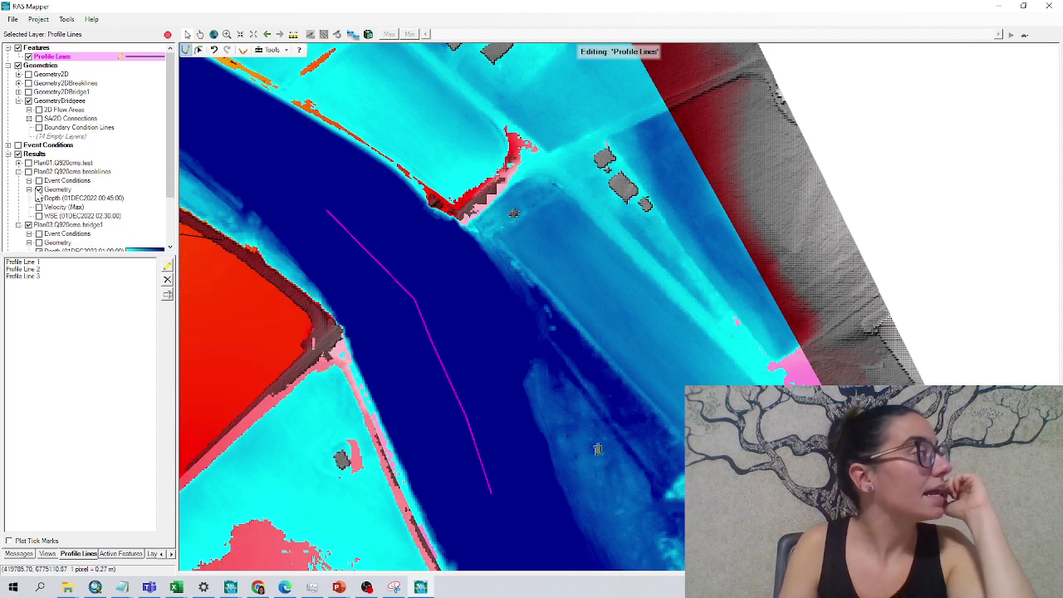
{"action": "left_click", "coordinate": [39, 216]}
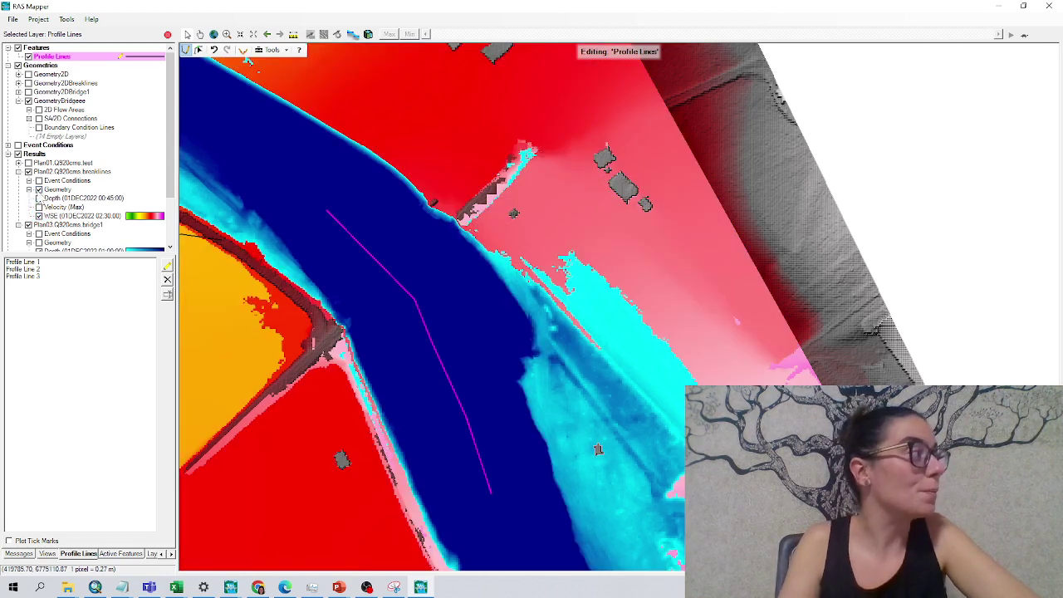
{"action": "scroll", "coordinate": [40, 244], "scroll_direction": "down", "scroll_amount": 2}
{"action": "left_click", "coordinate": [39, 197]}
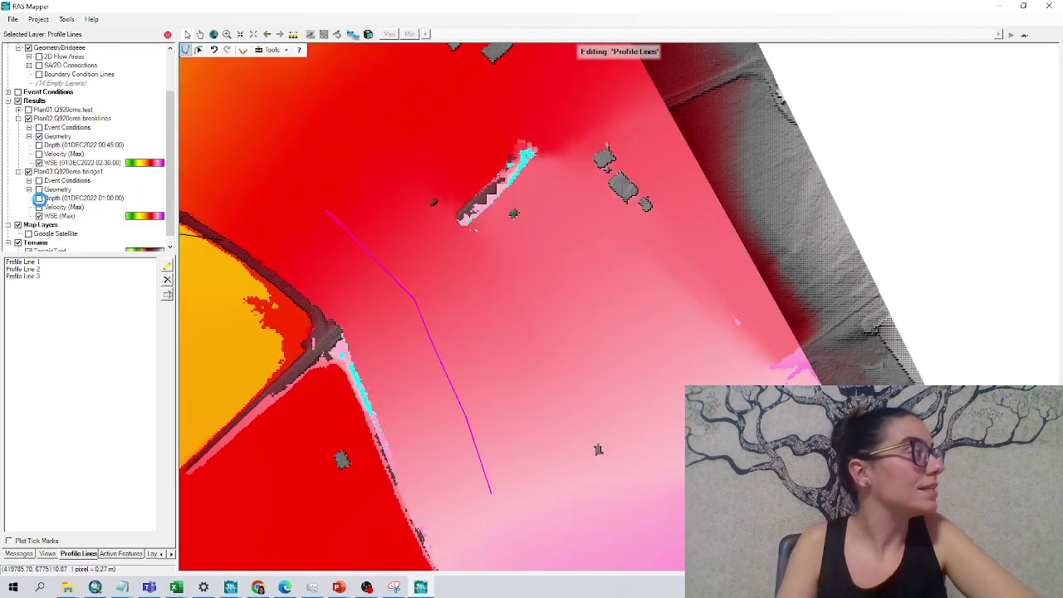
{"action": "scroll", "coordinate": [48, 216], "scroll_direction": "down", "scroll_amount": 1}
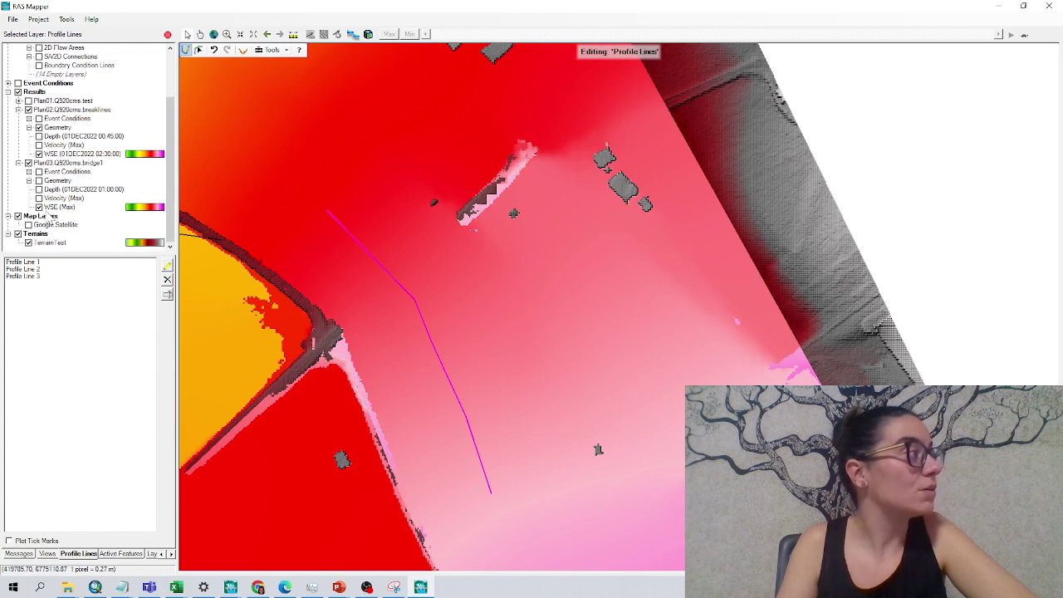
Plot the water surface elevation along Profile Line 3, compare the two plans' curves around the bridge, and move the plot clear of the map.
{"action": "right_click", "coordinate": [25, 277]}
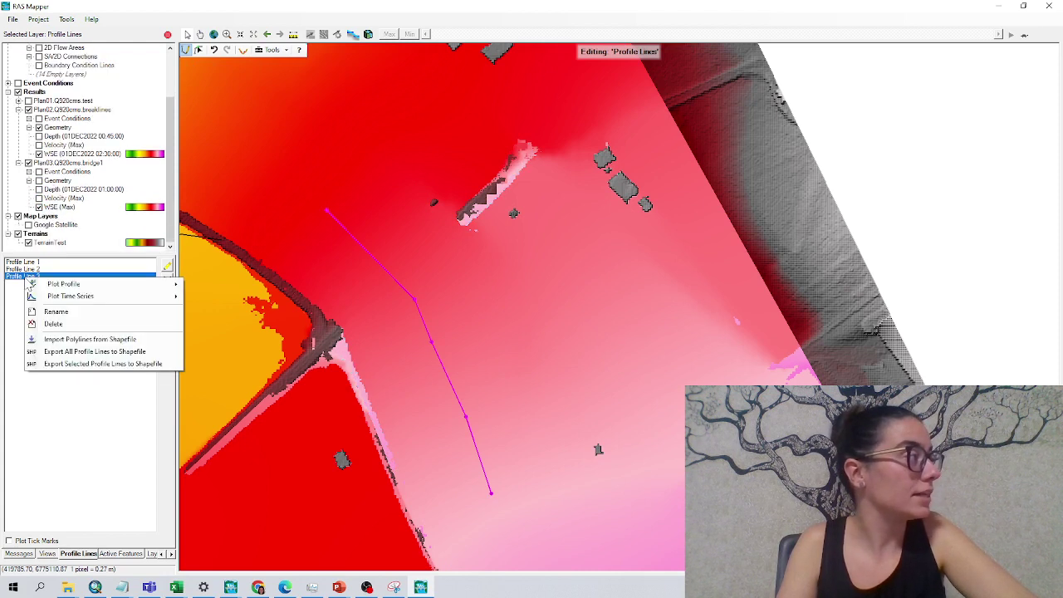
{"action": "mouse_move", "coordinate": [66, 284]}
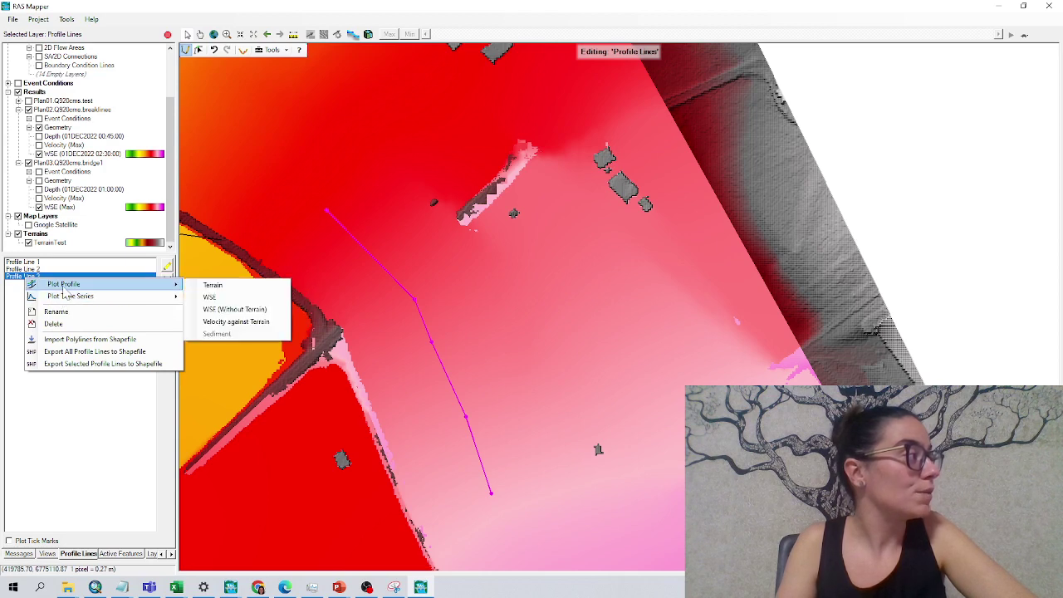
{"action": "left_click", "coordinate": [209, 297]}
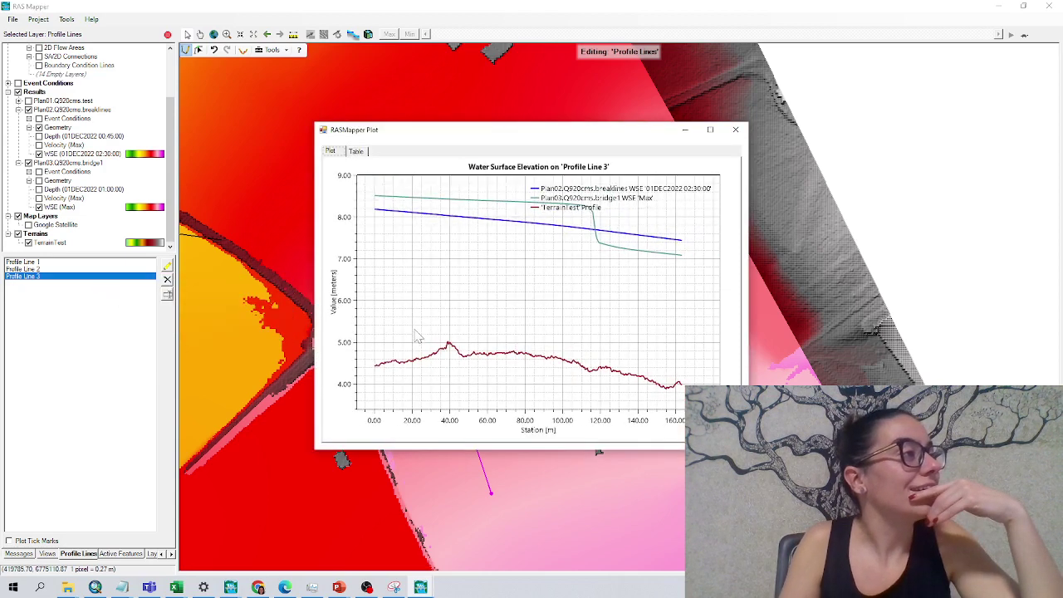
{"action": "mouse_move", "coordinate": [415, 217]}
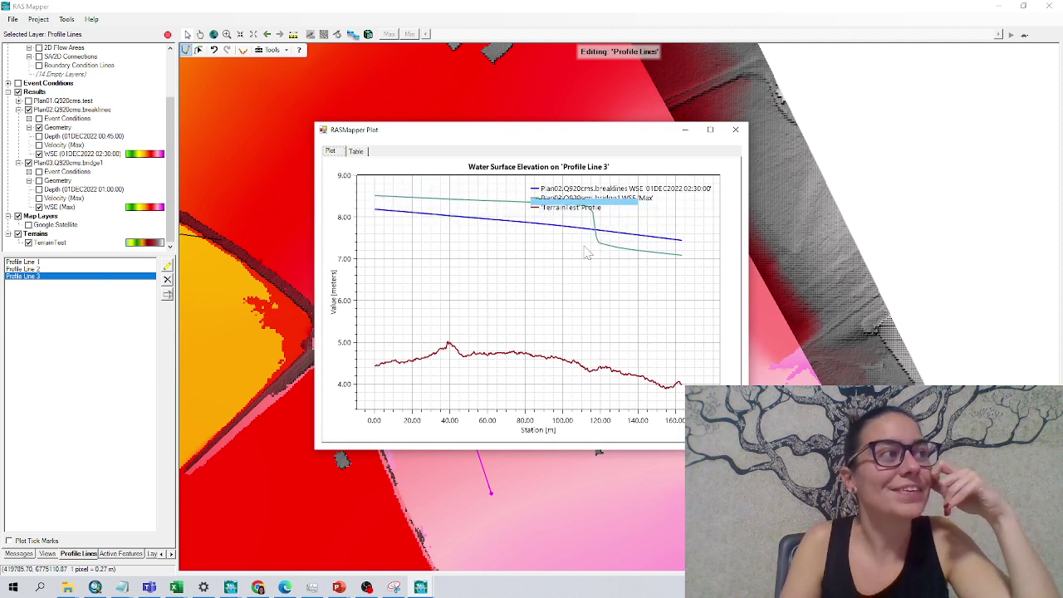
{"action": "mouse_move", "coordinate": [597, 242]}
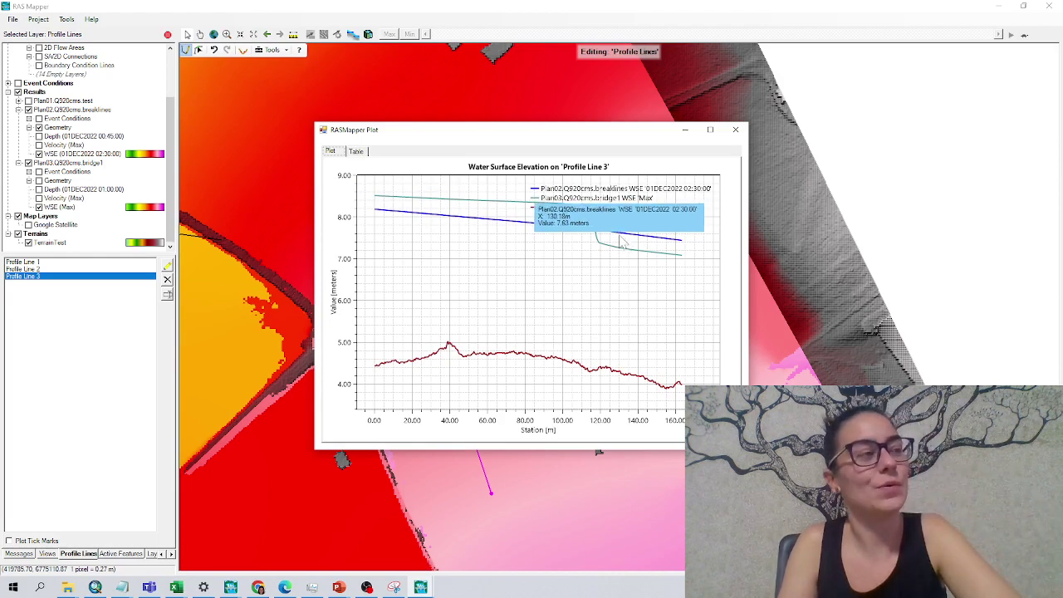
{"action": "left_click_drag", "start_coordinate": [597, 133], "coordinate": [900, 52]}
Step the Plan03.Q920cms.bridge1 water surface elevation through its output times up to 01DEC2022 01:15:00 while watching the profile plot.
{"action": "left_click", "coordinate": [73, 210]}
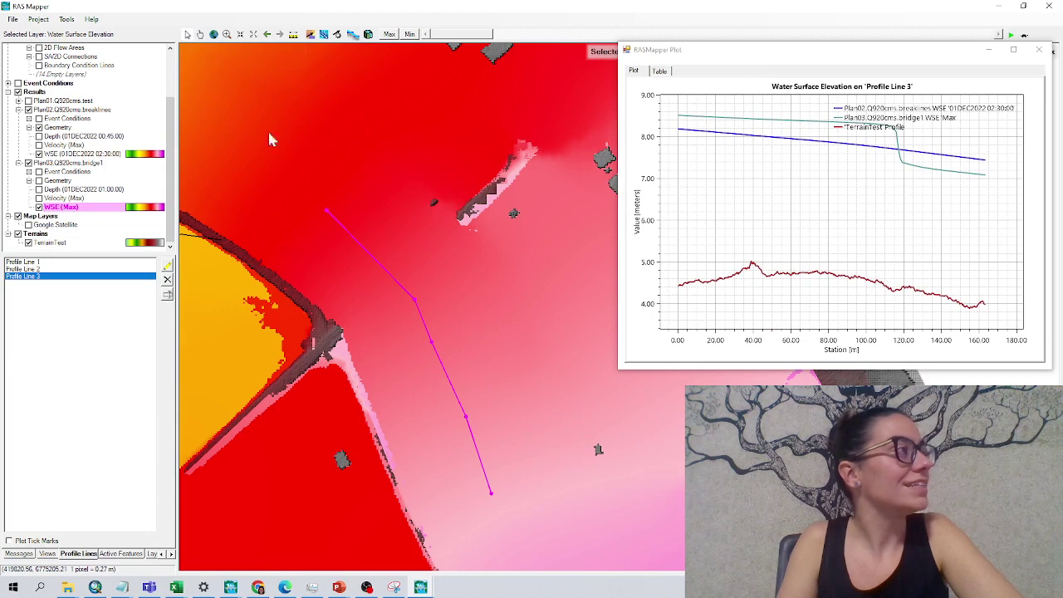
{"action": "left_click", "coordinate": [999, 35]}
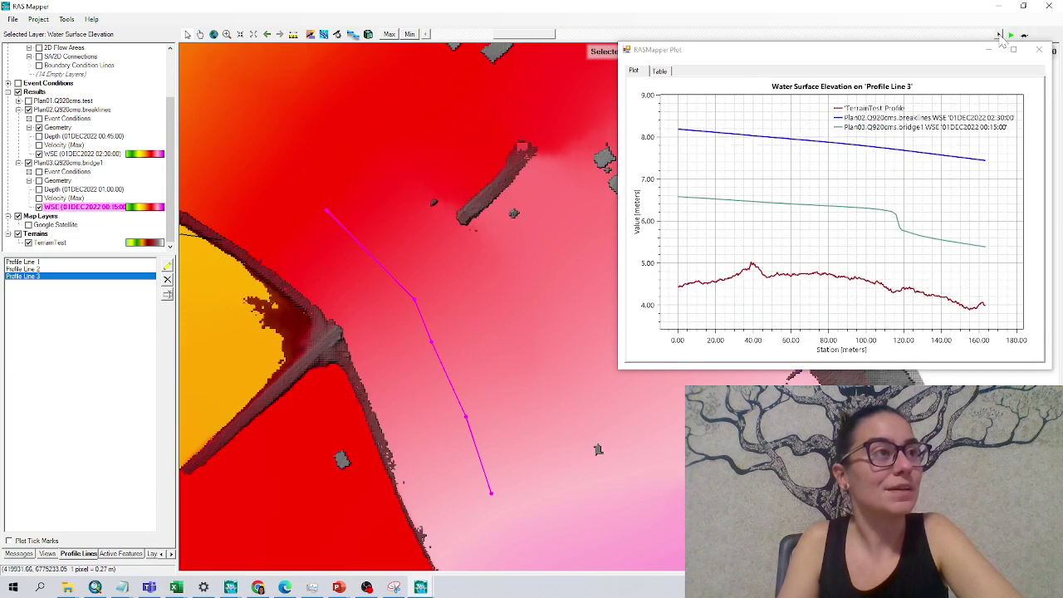
{"action": "left_click", "coordinate": [999, 35]}
{"action": "left_click", "coordinate": [999, 35]}
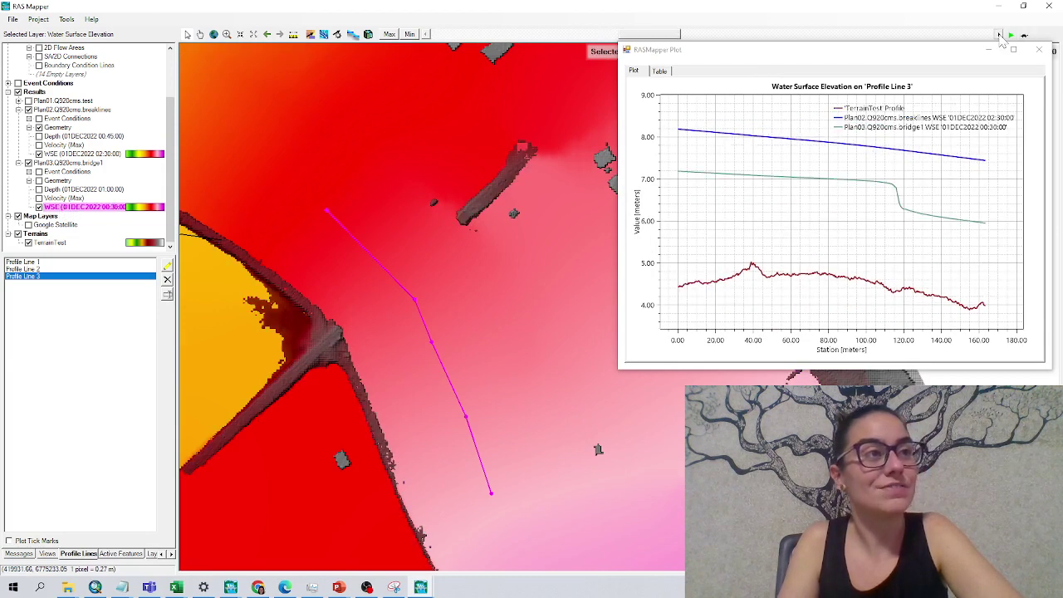
{"action": "left_click", "coordinate": [998, 35]}
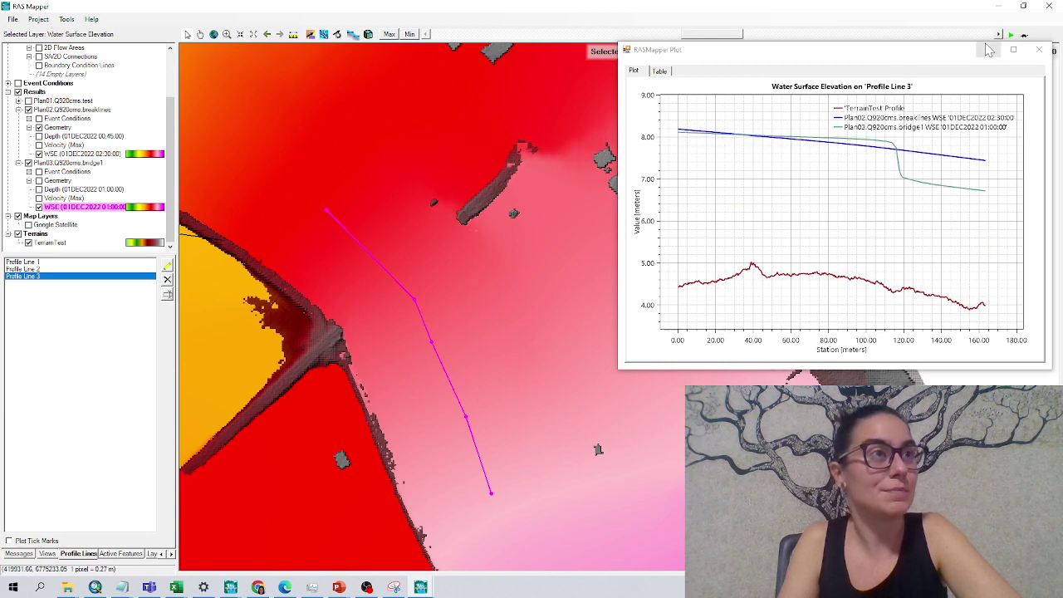
{"action": "left_click", "coordinate": [999, 35]}
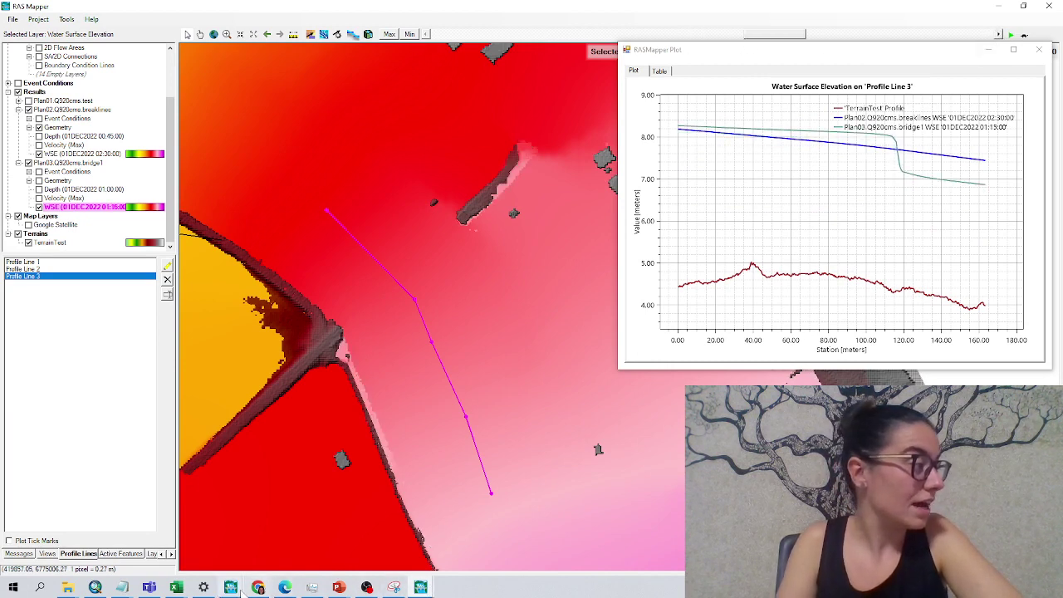
Switch back to the main HEC-RAS windows to check the running computation.
{"action": "mouse_move", "coordinate": [237, 588]}
{"action": "left_click", "coordinate": [395, 544]}
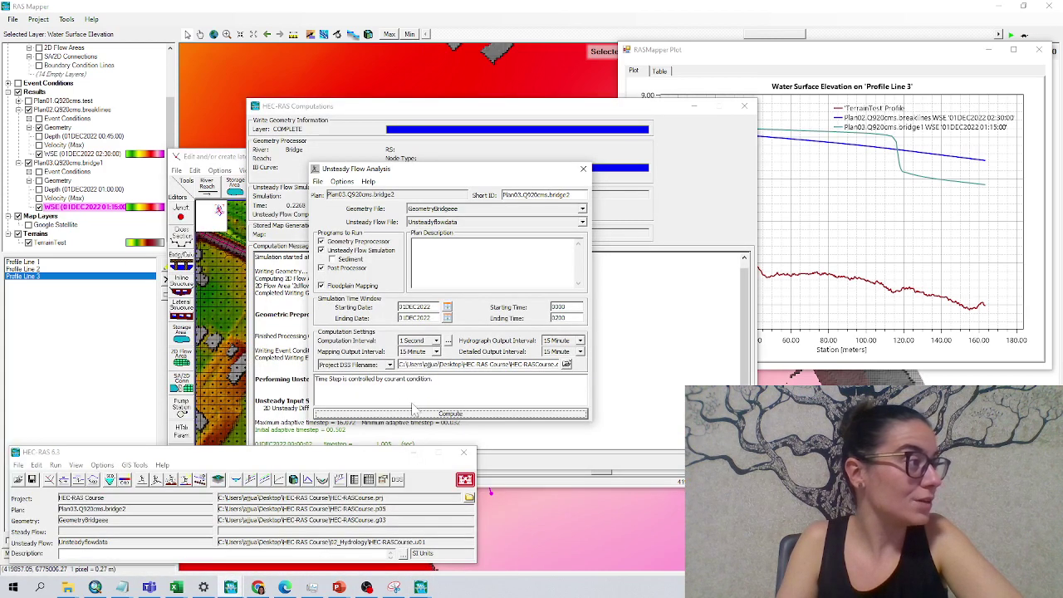